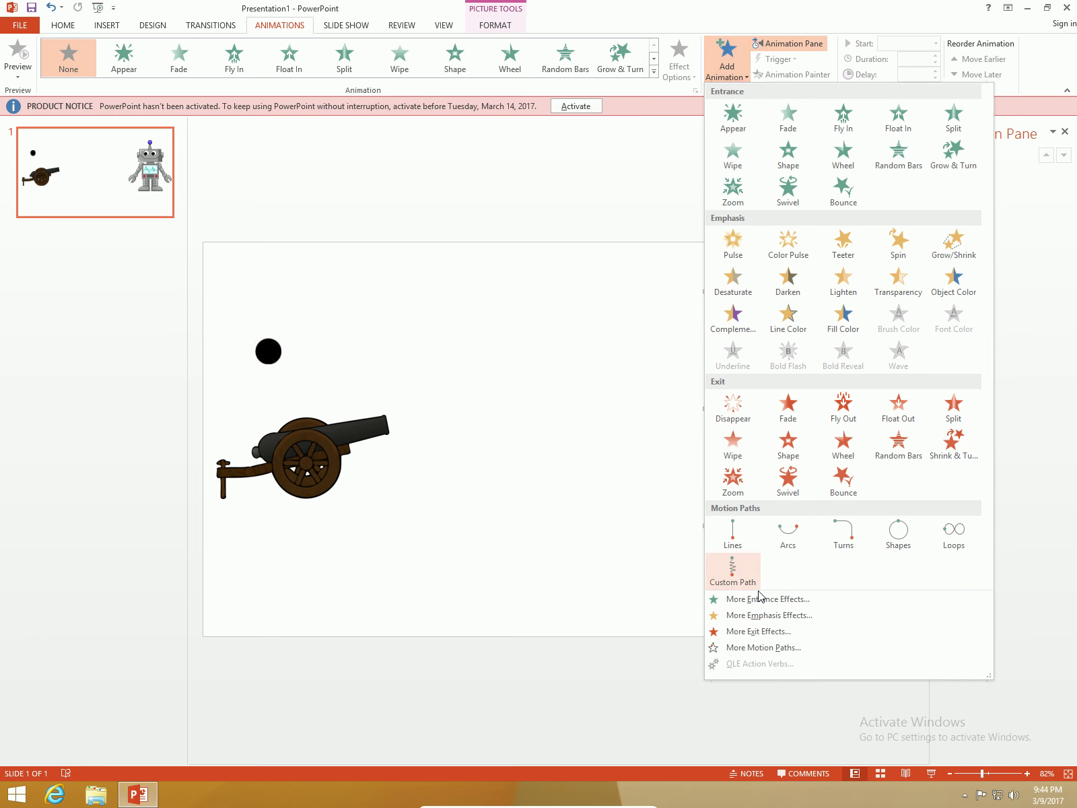
Add a Fly In entrance effect to the robot picture and set its direction to From Right
left_click(760, 599)
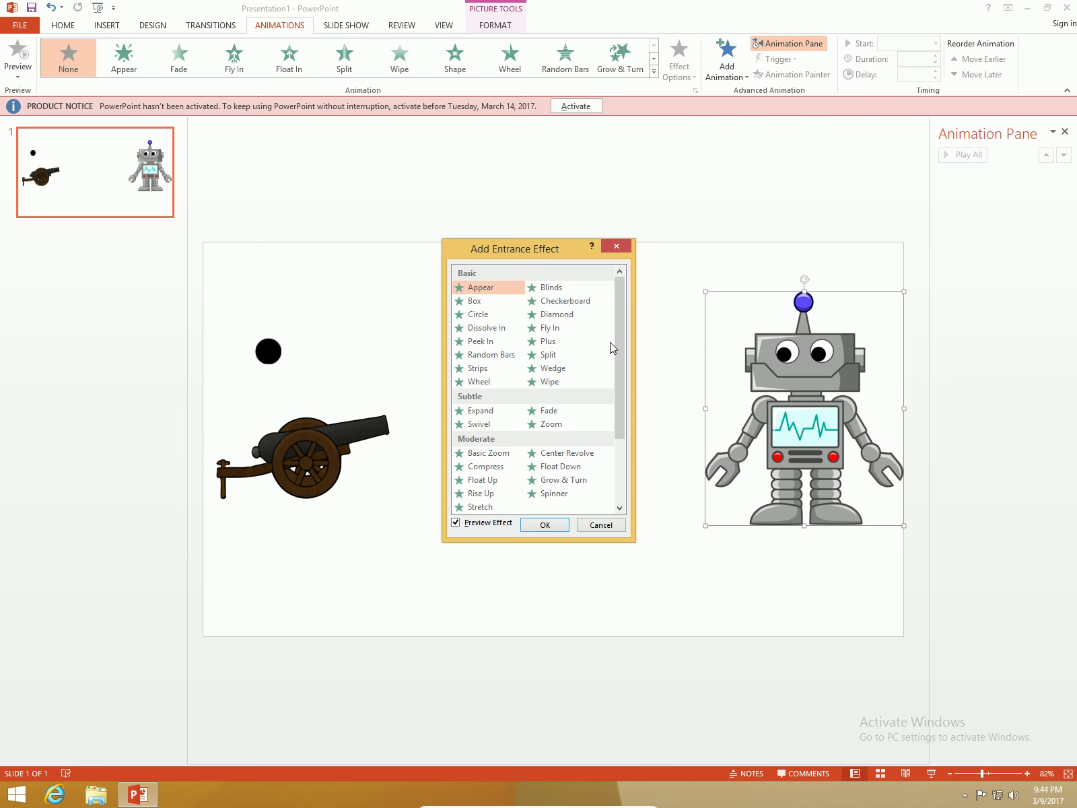
left_click_drag(620, 352, 621, 352)
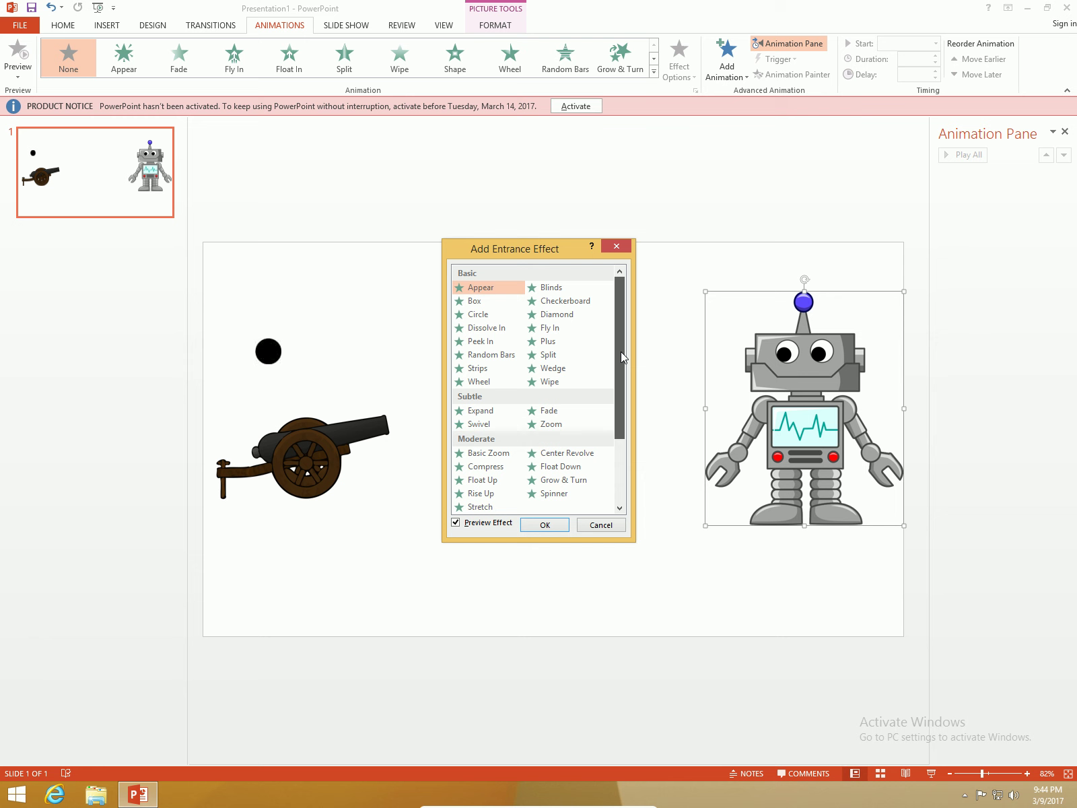
left_click(574, 332)
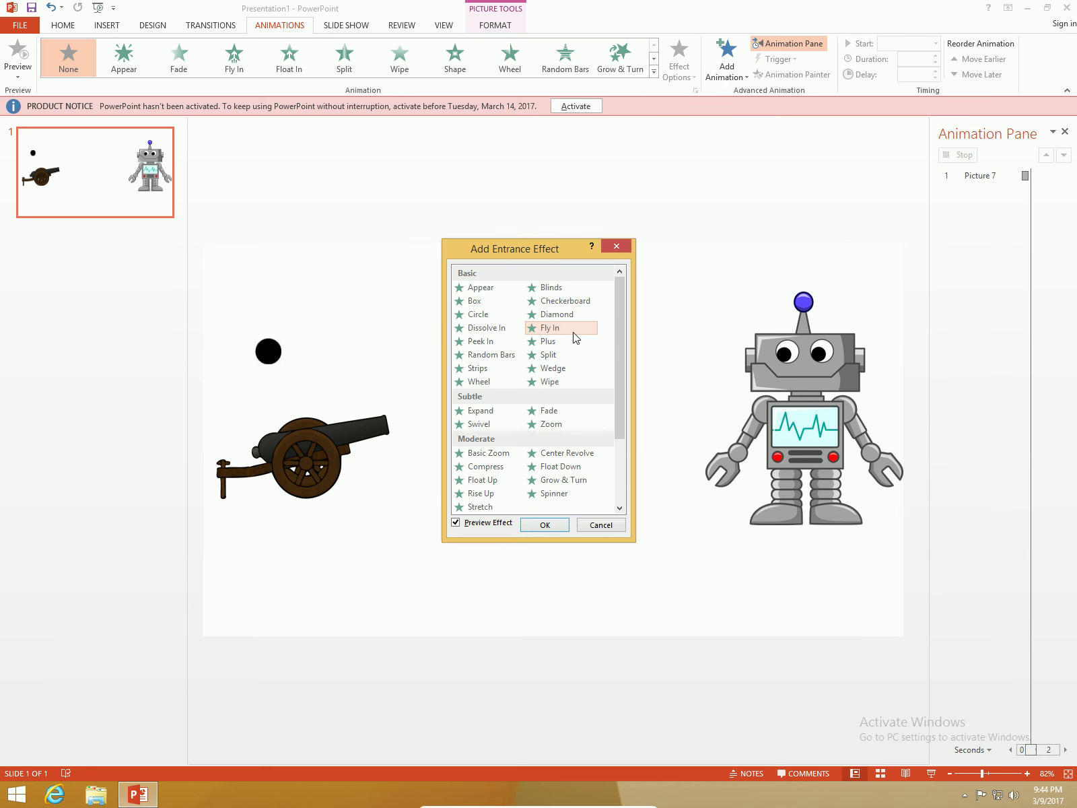
left_click(546, 524)
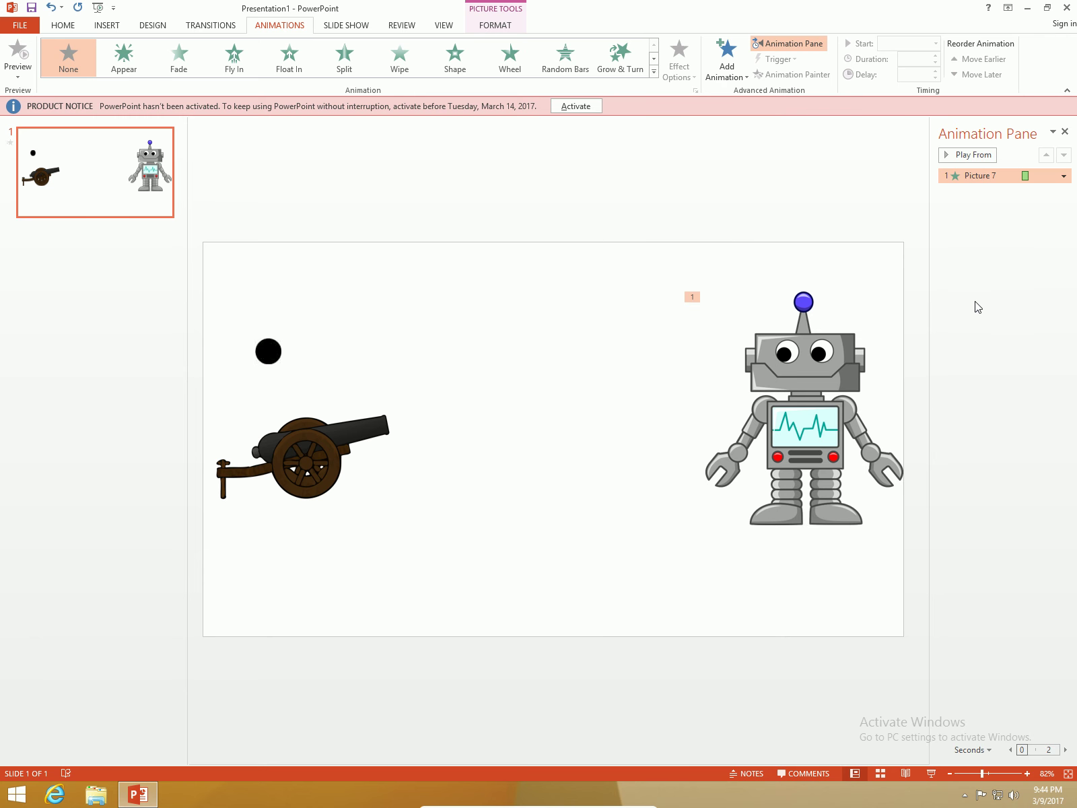
left_click(834, 365)
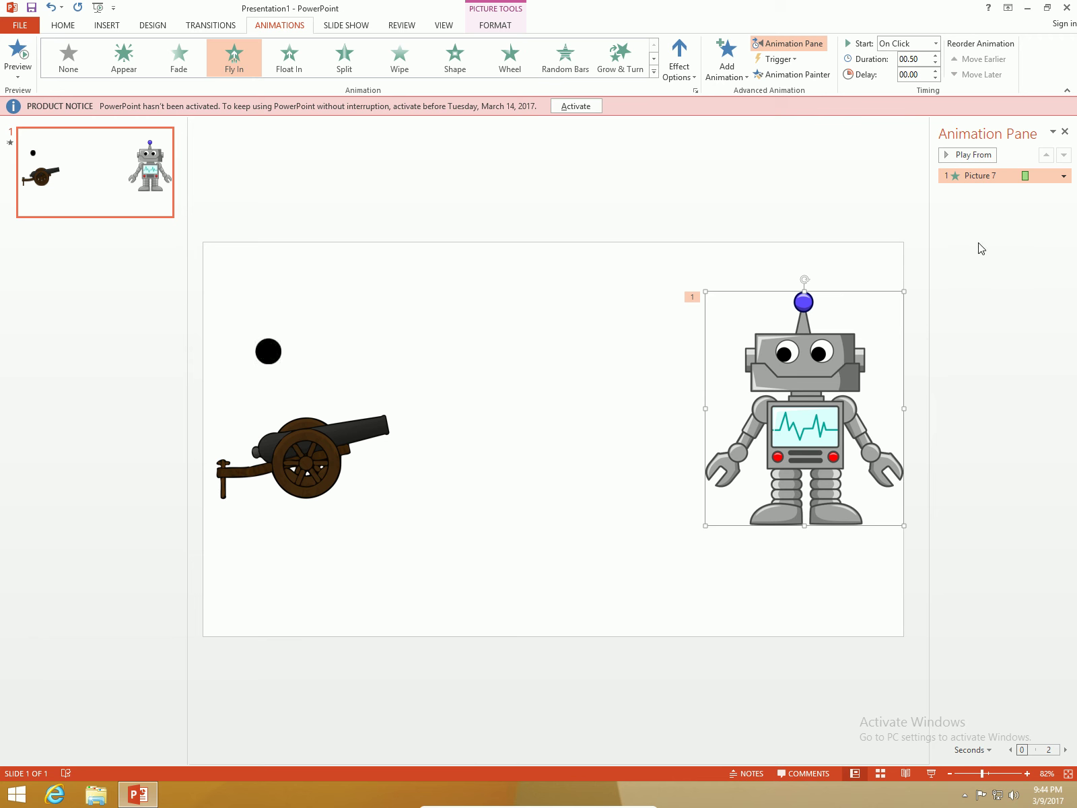
left_click(688, 86)
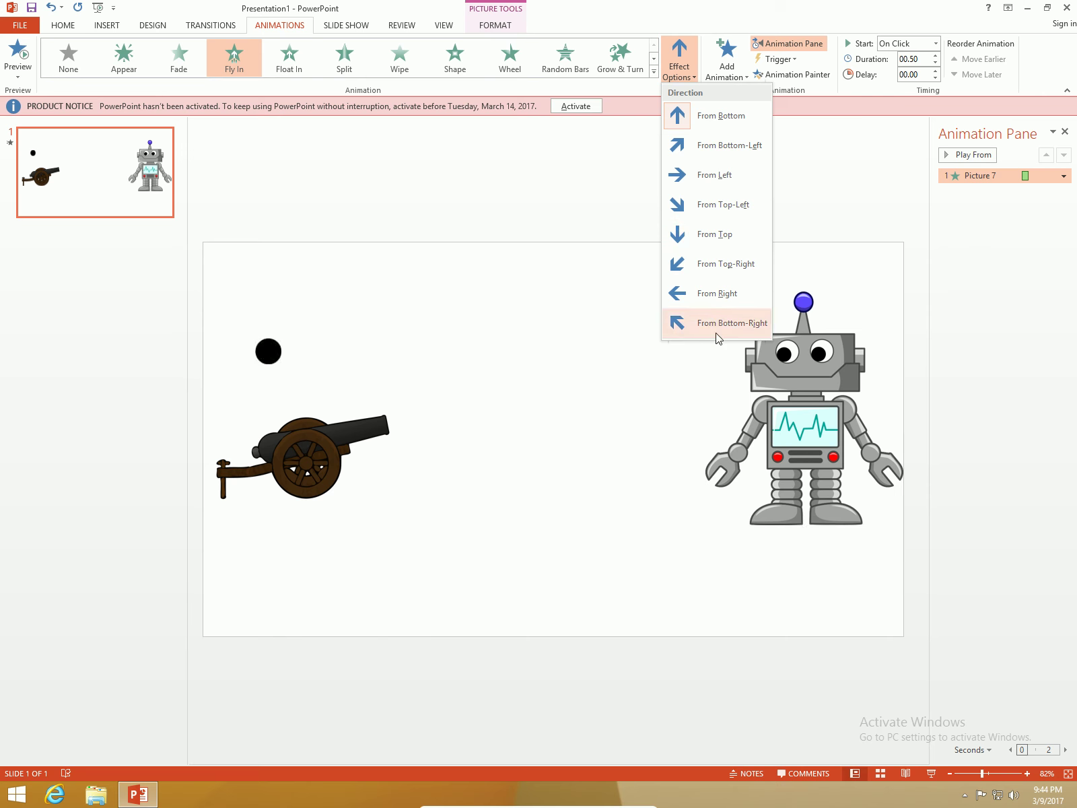
left_click(728, 301)
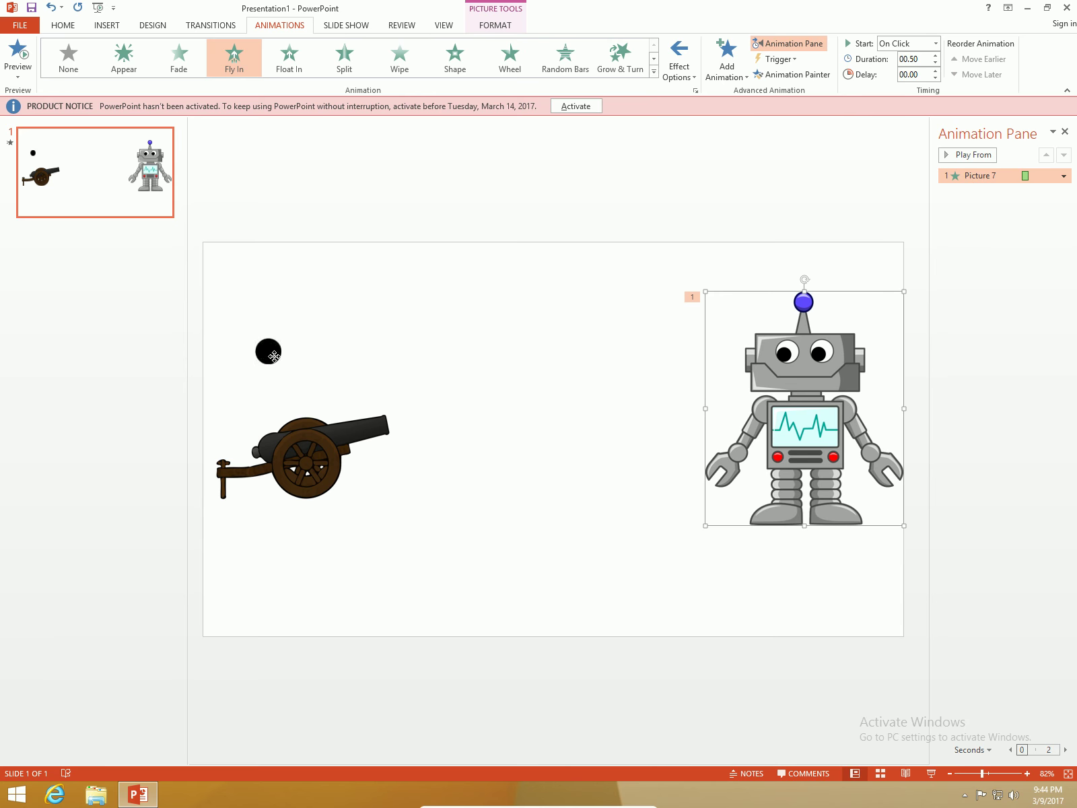
Move the cannonball just in front of the cannon's muzzle and add an Appear entrance effect to it
left_click_drag(281, 361, 418, 426)
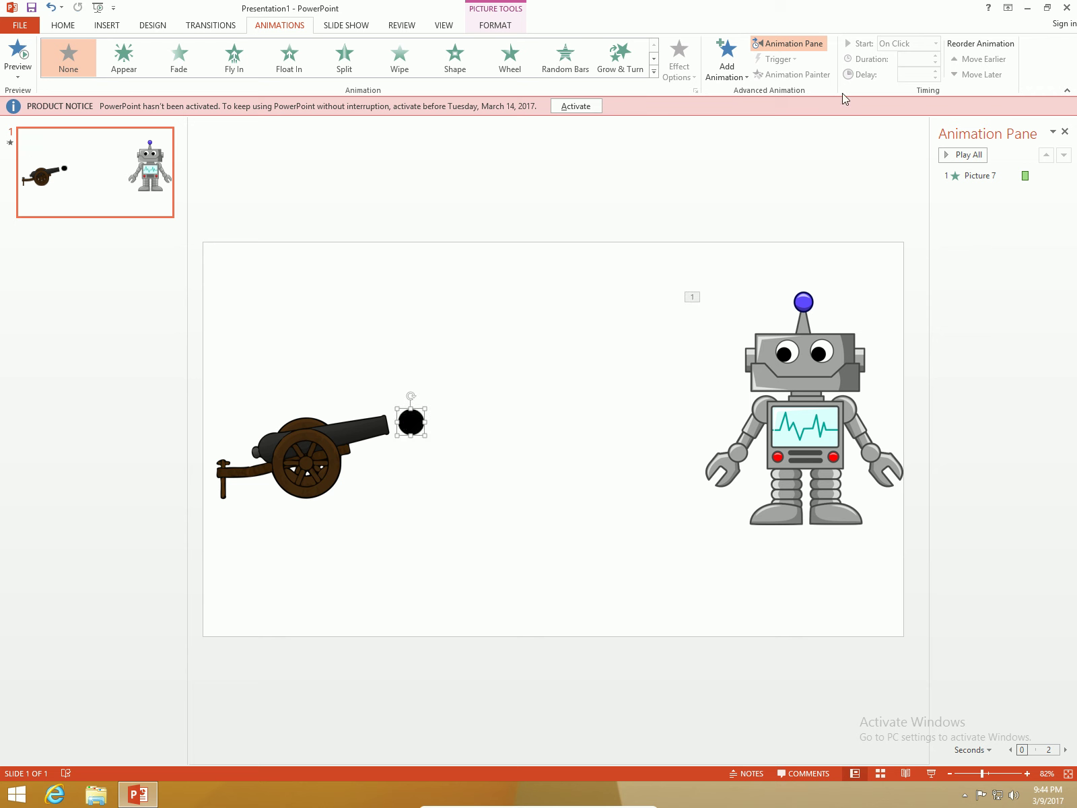
left_click(746, 80)
left_click(738, 131)
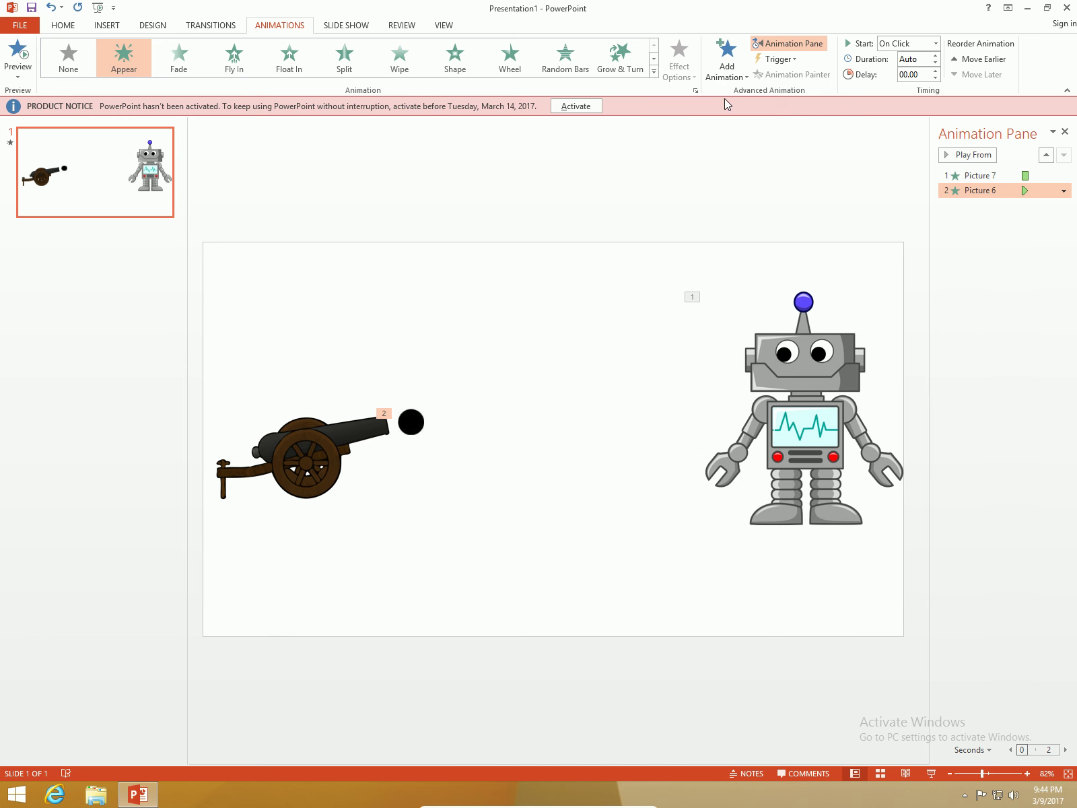
Add an Arc Up motion path to the cannonball
left_click(734, 77)
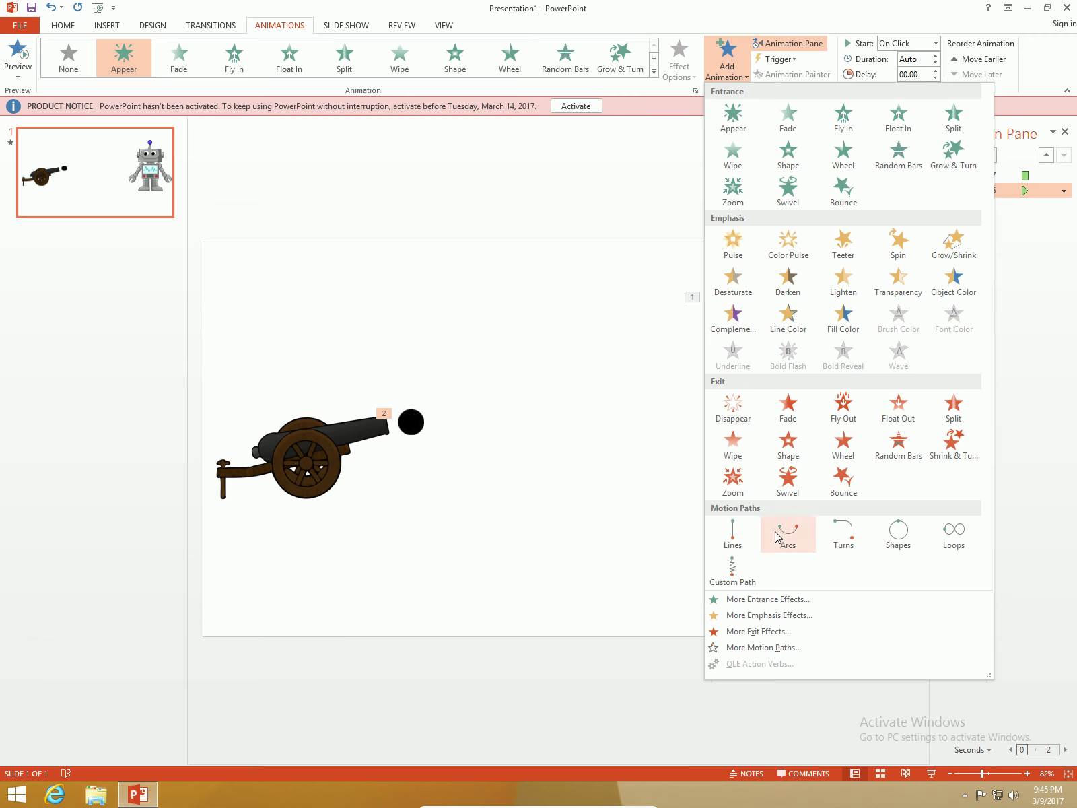
left_click(744, 647)
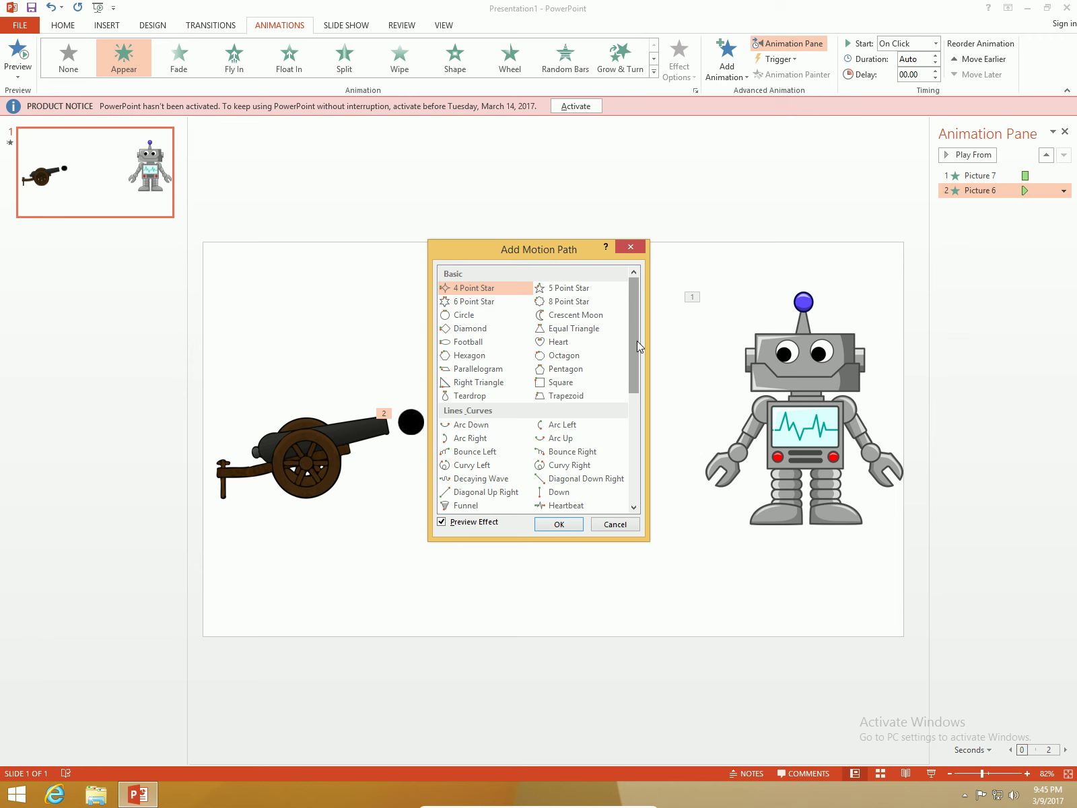
mouse_move(637, 341)
left_mouse_down()
mouse_move(634, 462)
mouse_move(641, 358)
left_mouse_up()
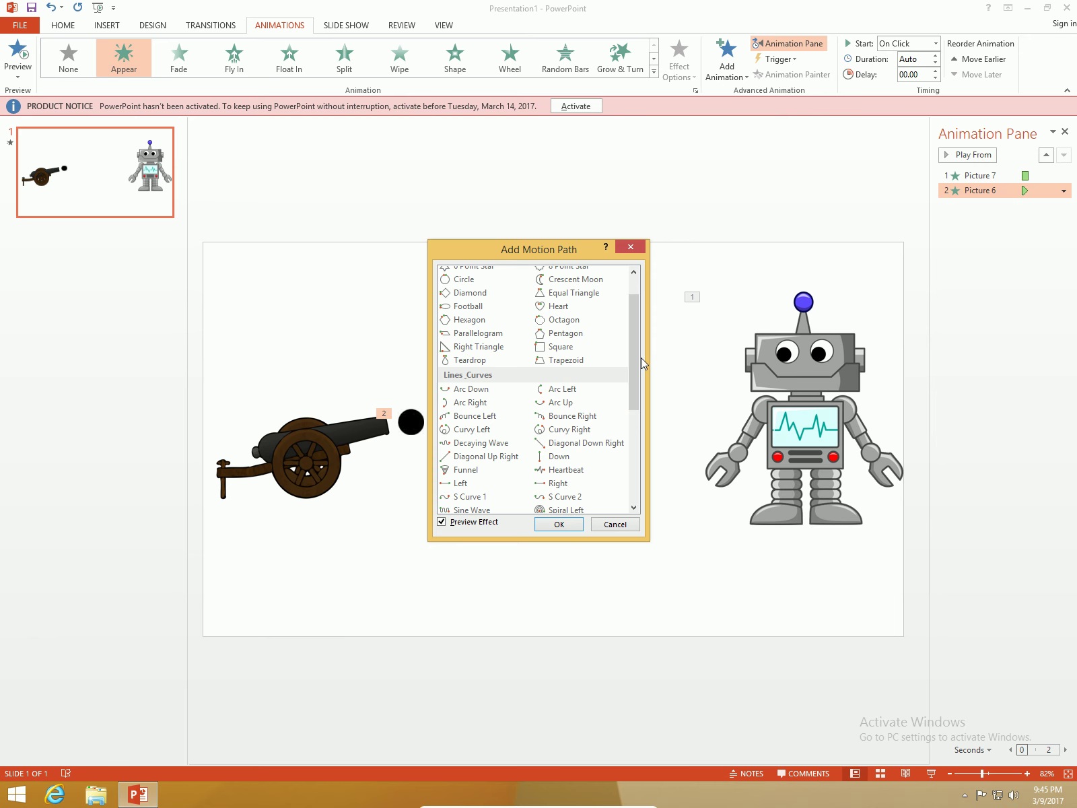
left_click(546, 406)
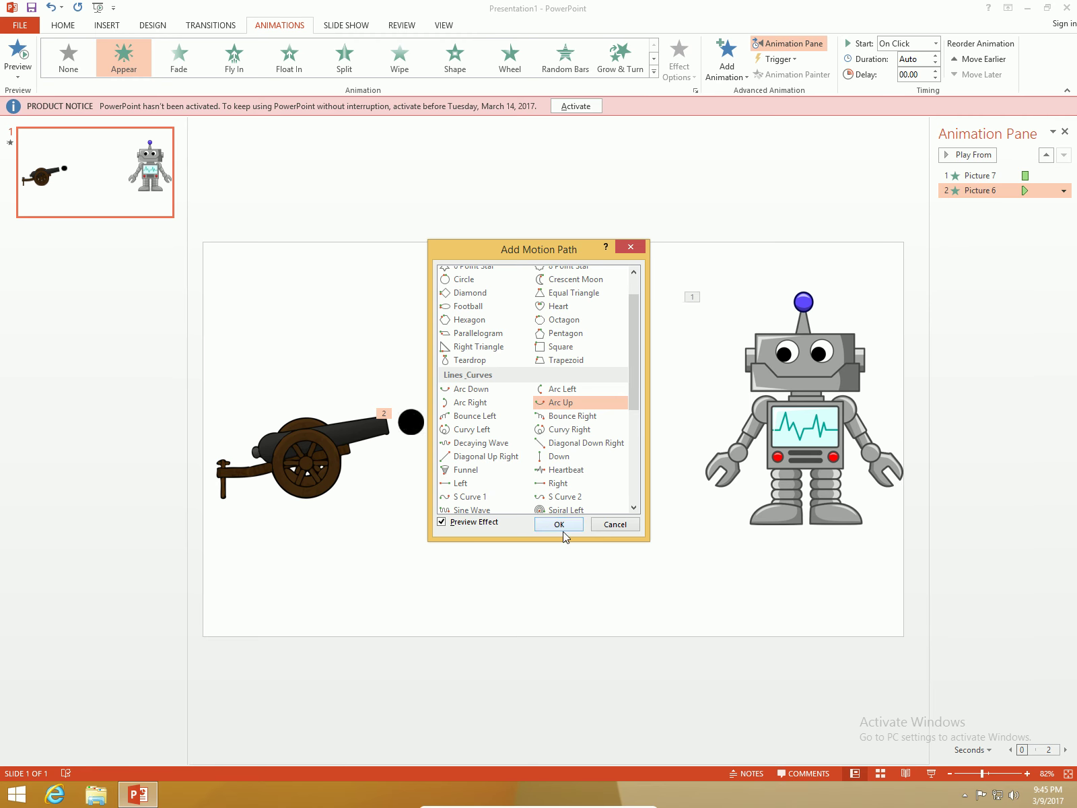
left_click(559, 524)
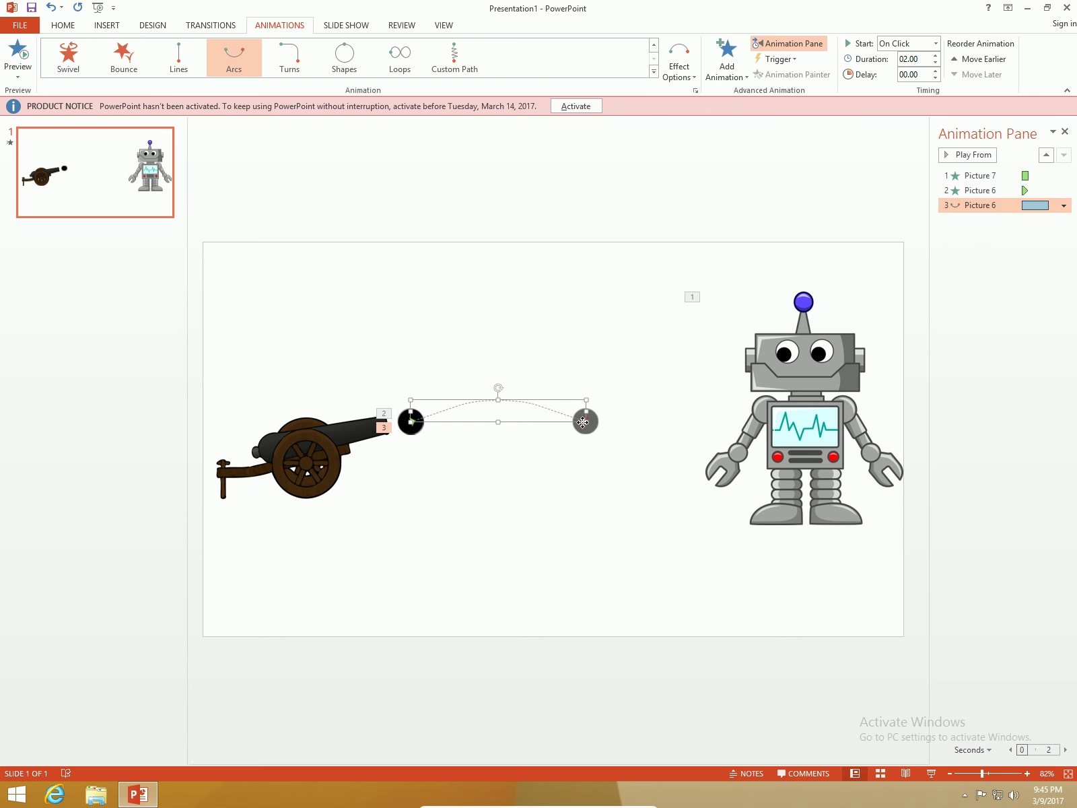
mouse_move(582, 423)
left_mouse_down()
mouse_move(598, 418)
mouse_move(590, 426)
left_mouse_up()
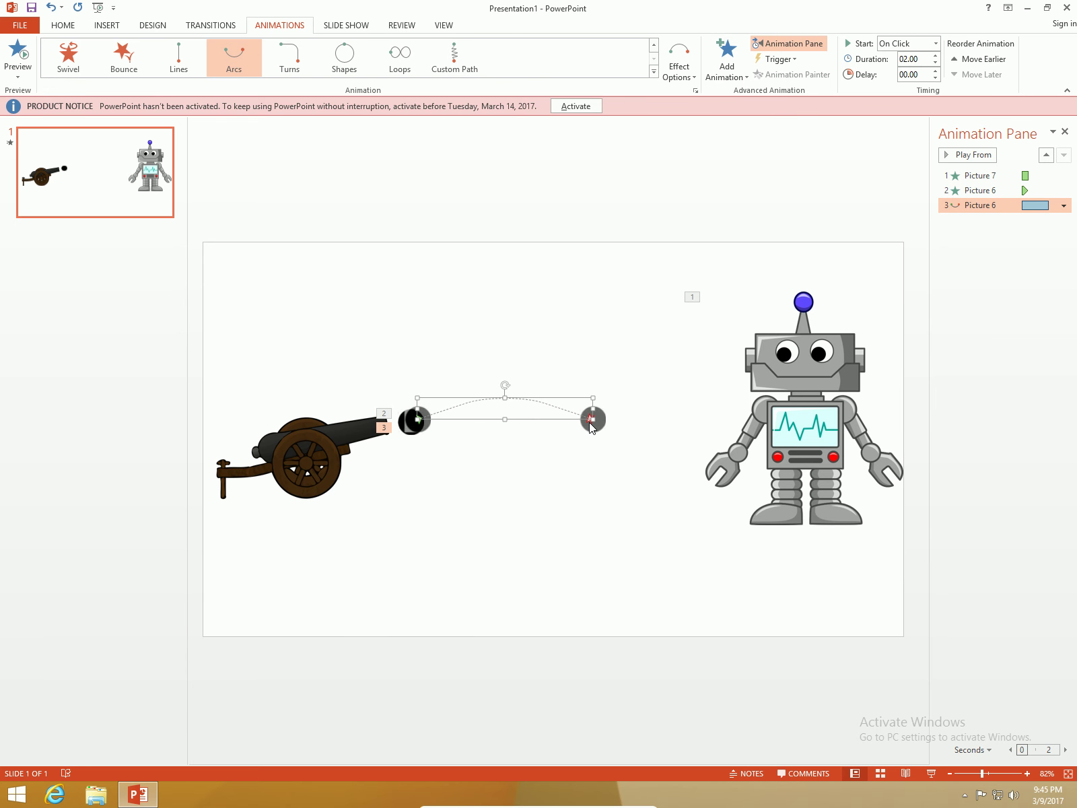
key("ctrl+z")
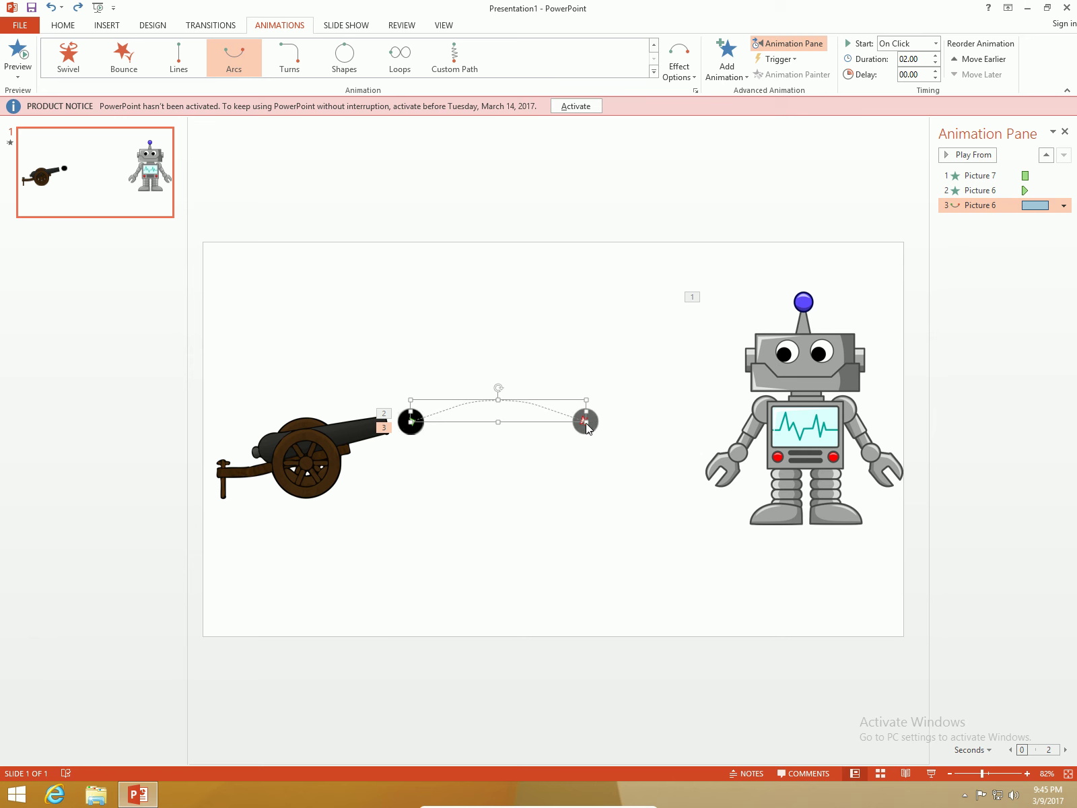
left_click_drag(595, 420, 659, 422)
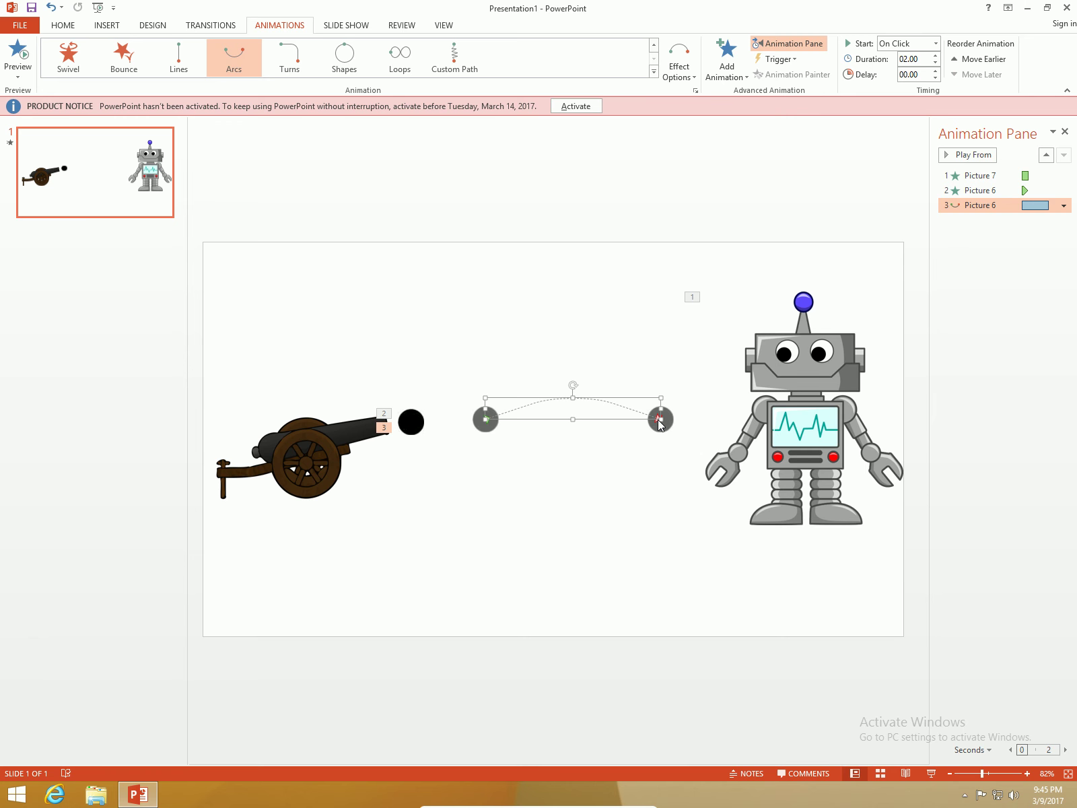
key("ctrl+z")
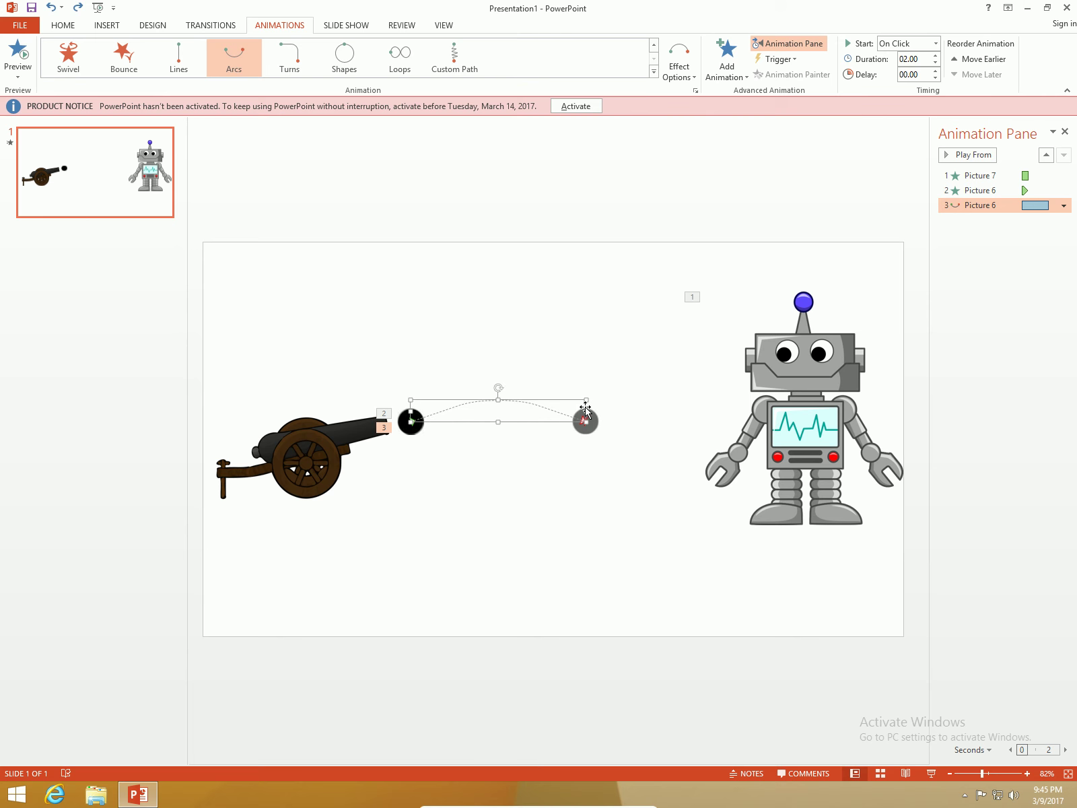
Stretch the cannonball's arc path horizontally so that it ends on the robot's chest screen
left_click_drag(586, 408, 739, 392)
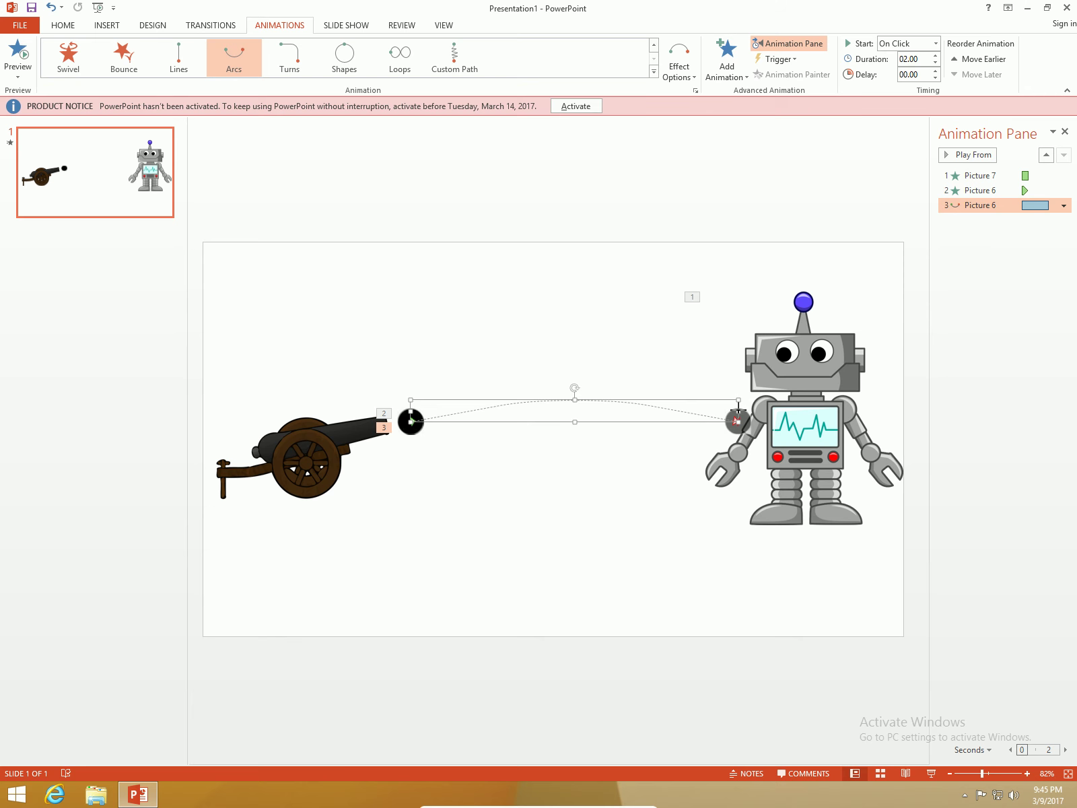
left_click_drag(739, 417, 793, 409)
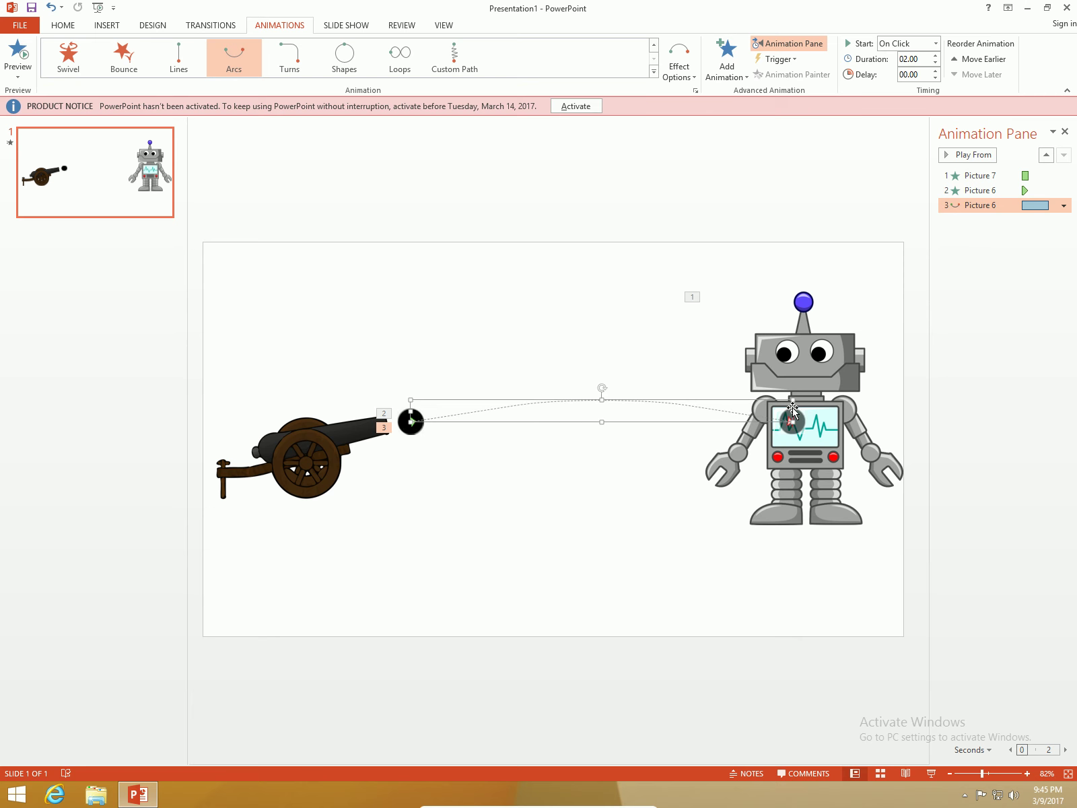
Add a Bounce Right motion path to the robot picture
left_click(808, 372)
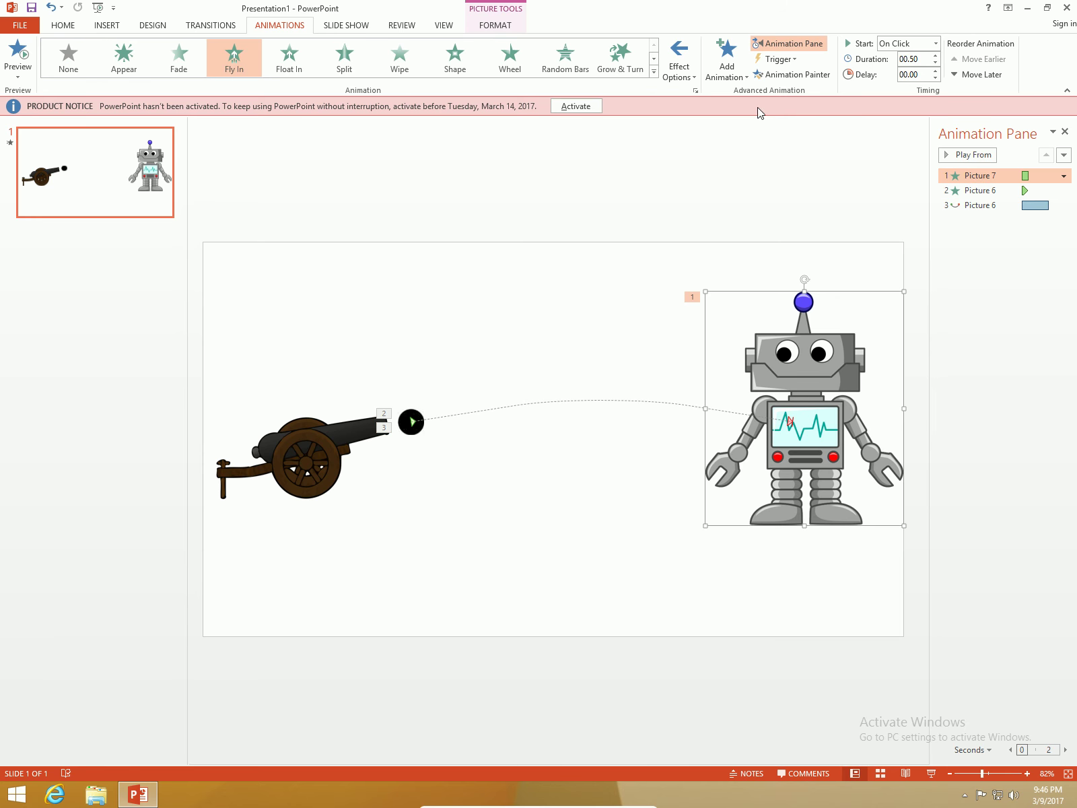
left_click(723, 71)
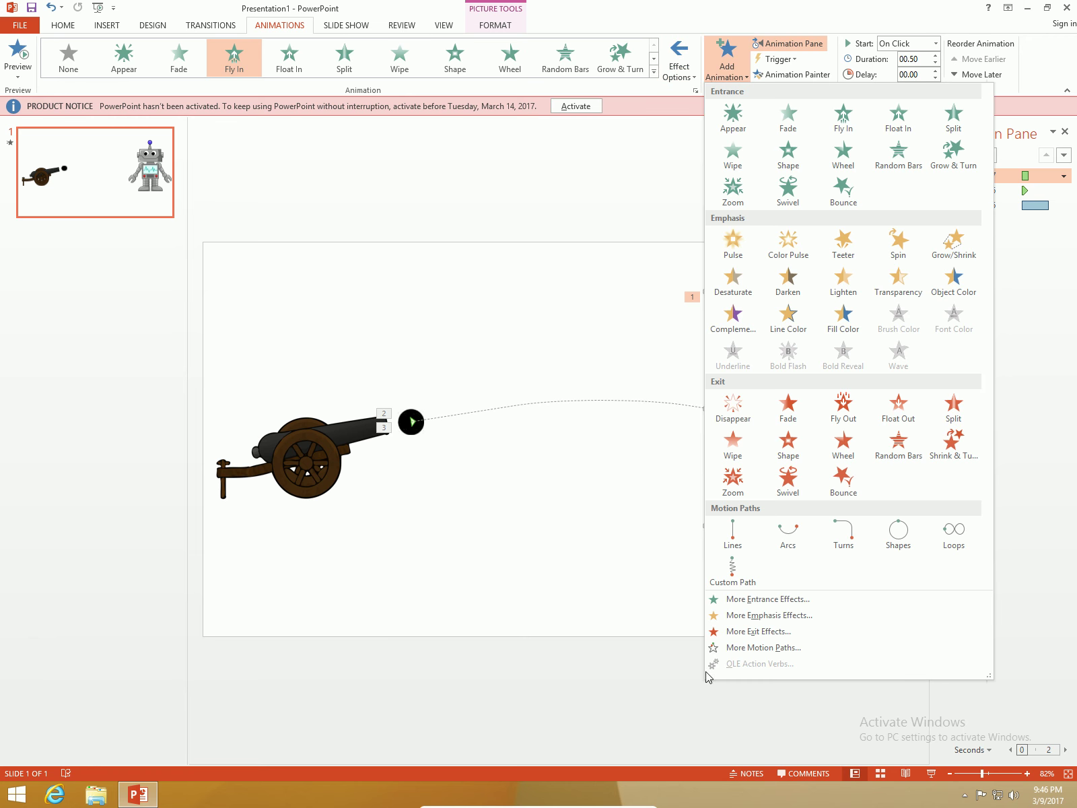
left_click(779, 601)
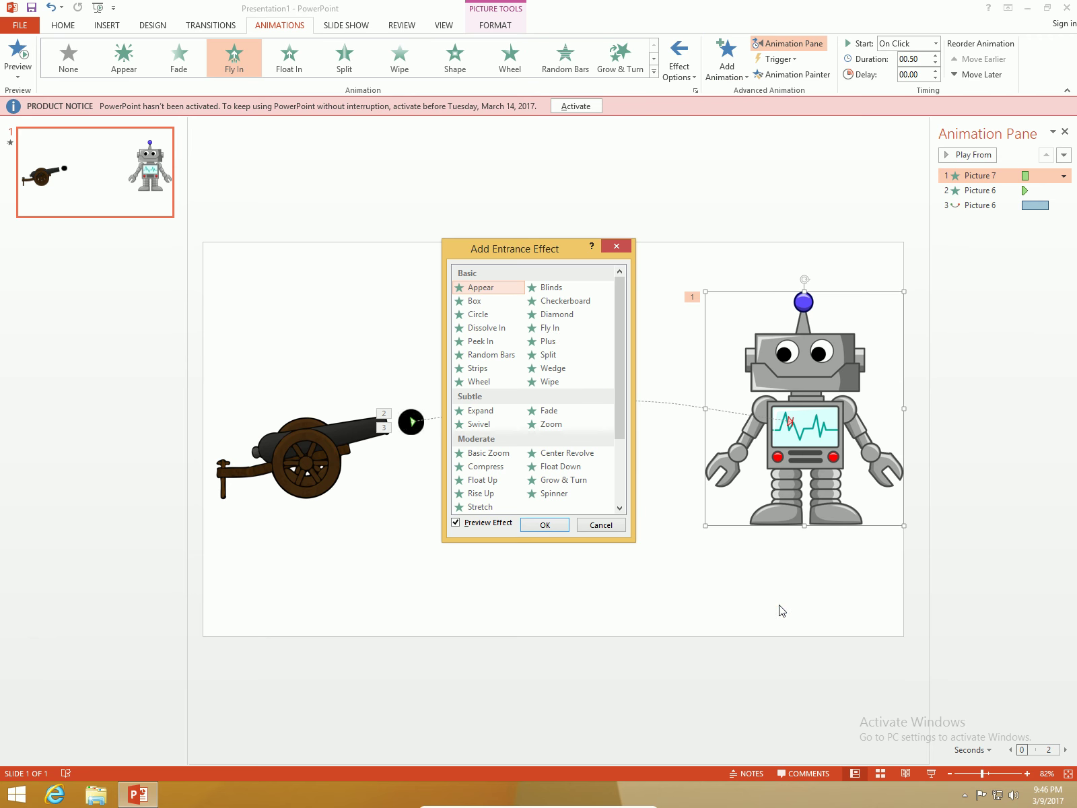
left_click(617, 246)
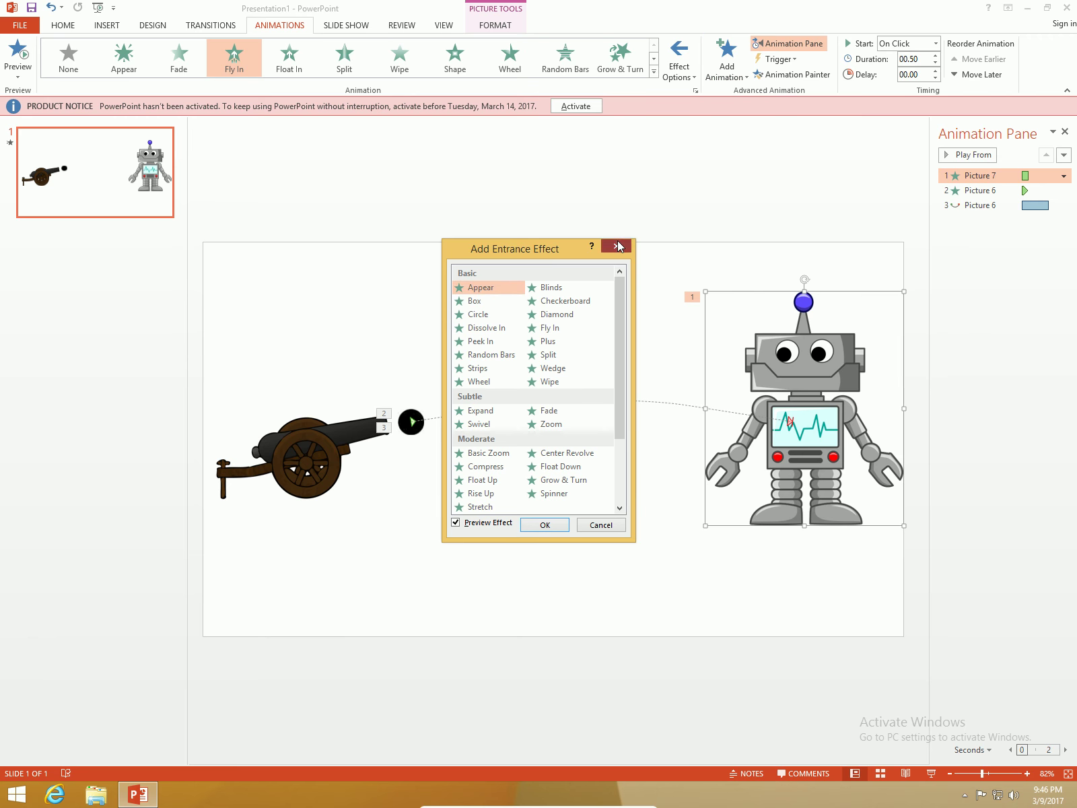
left_click(719, 79)
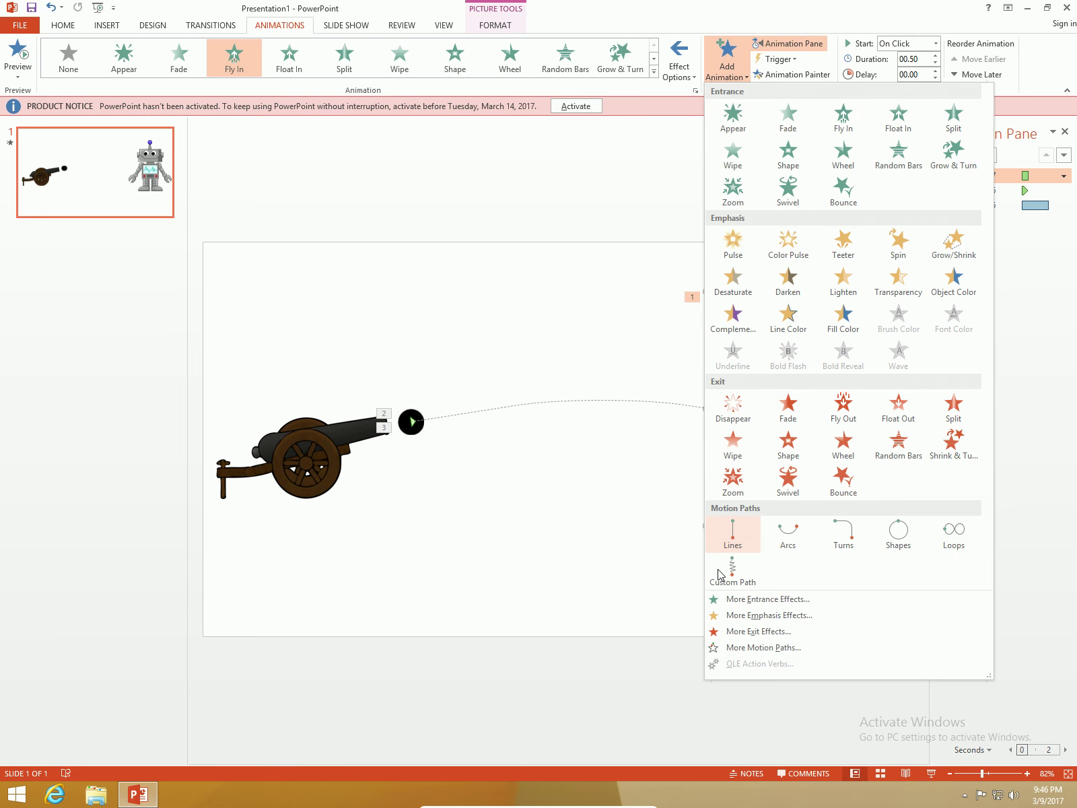
left_click(745, 648)
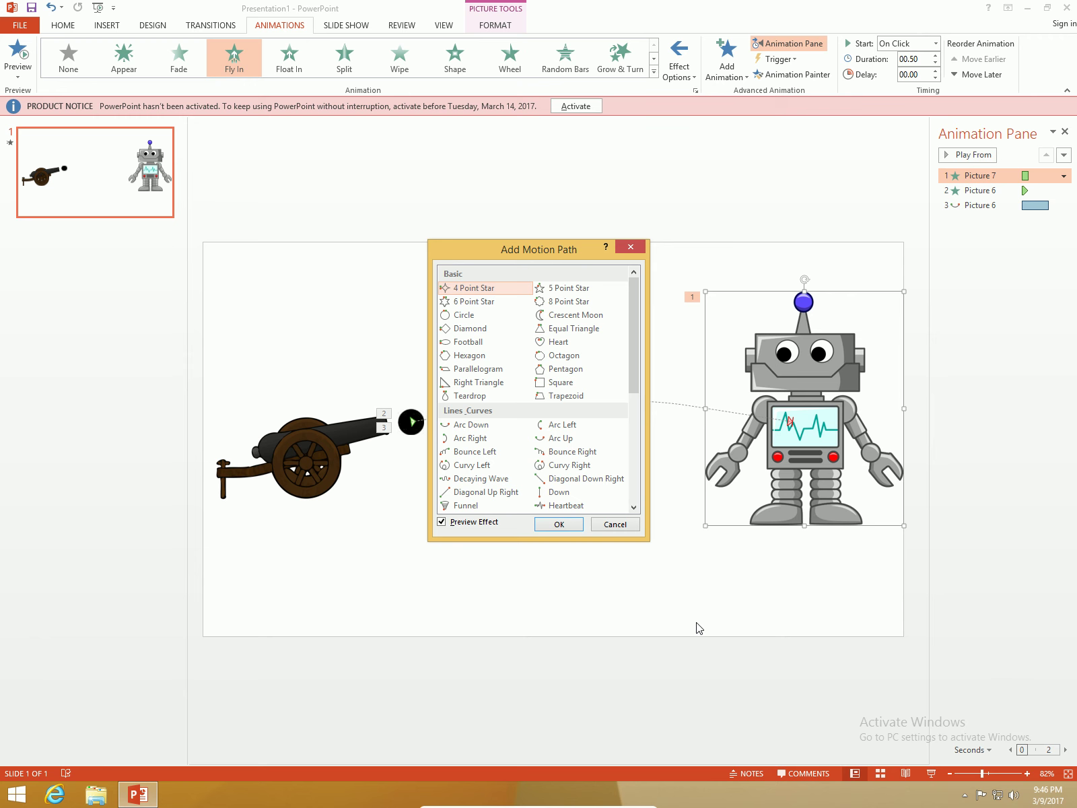
left_click(564, 455)
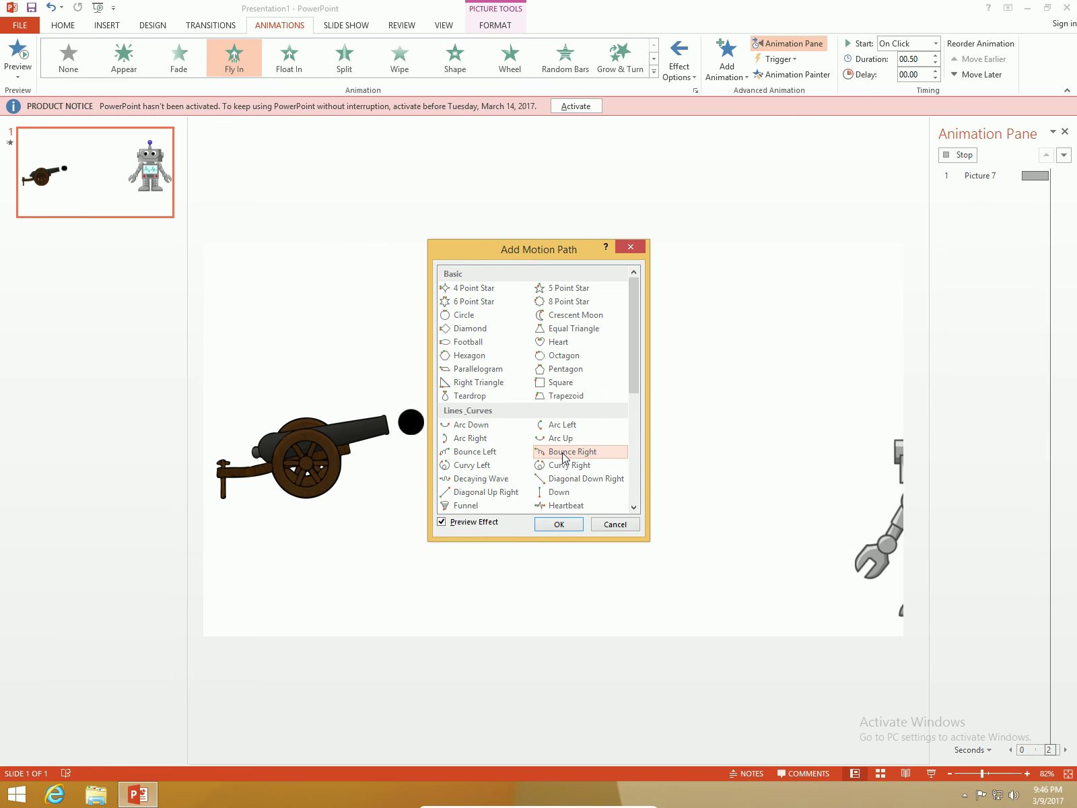
left_click(560, 523)
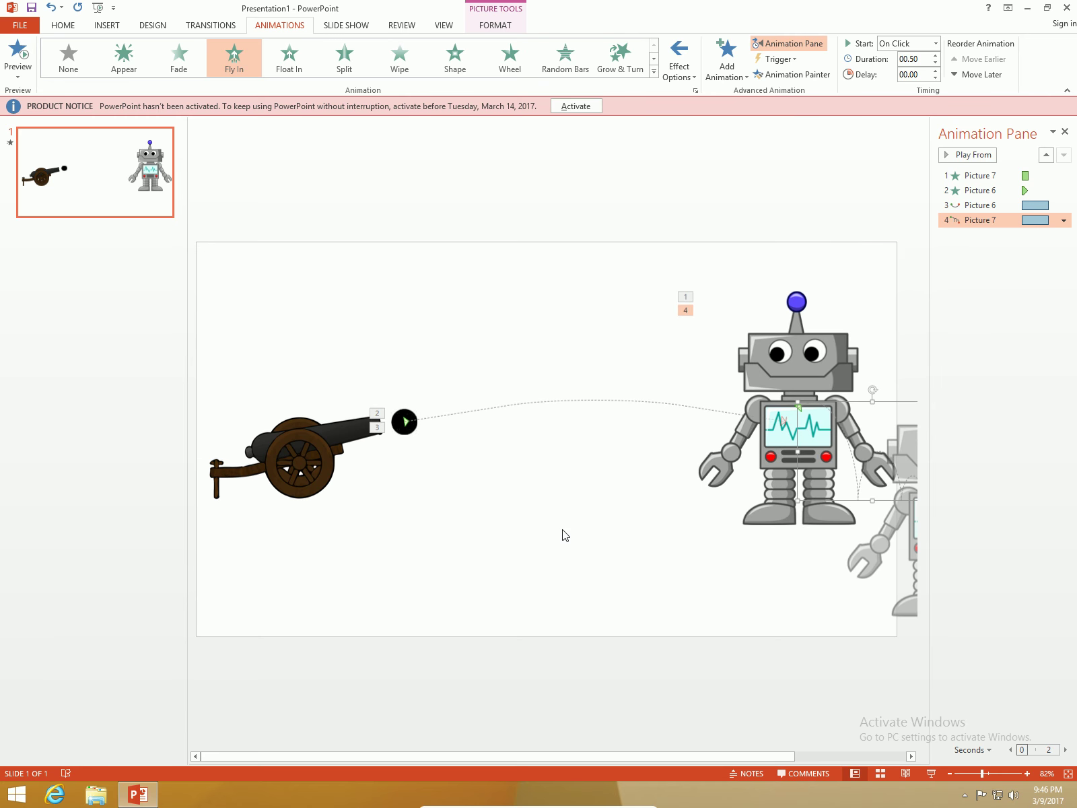
Preview the slide's animation sequence from the first effect
left_click(985, 157)
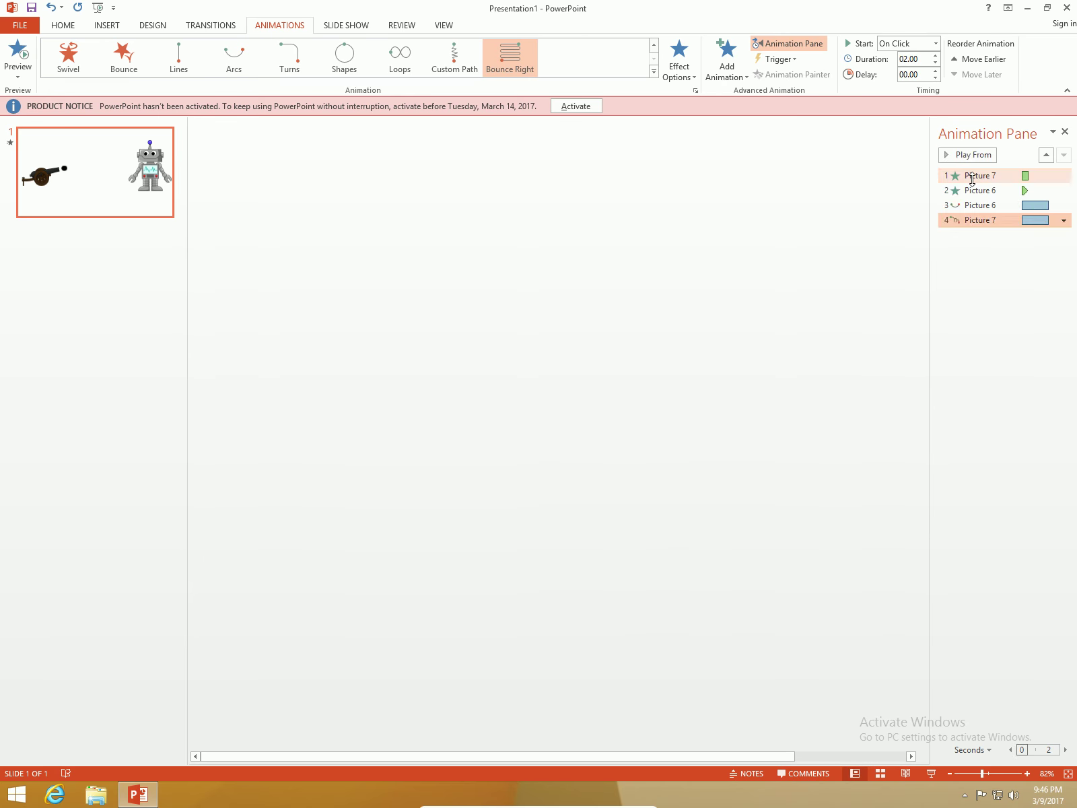
left_click(981, 156)
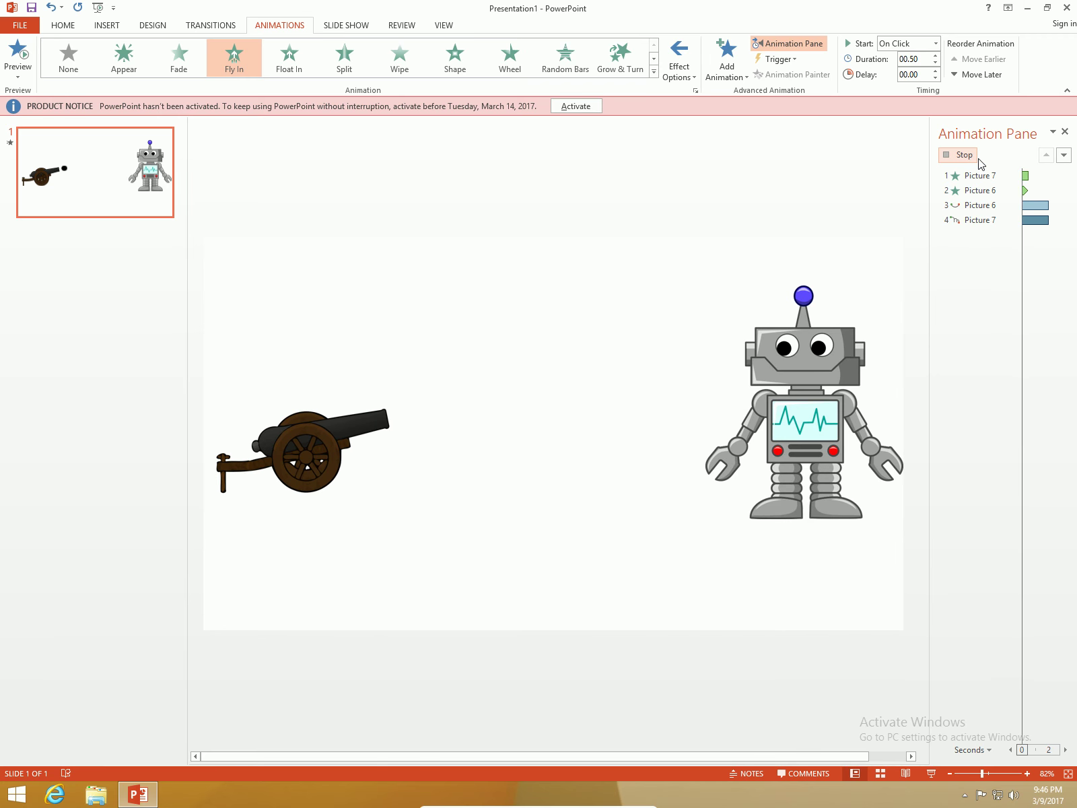
Add a Disappear exit effect to the cannonball
left_click(783, 415)
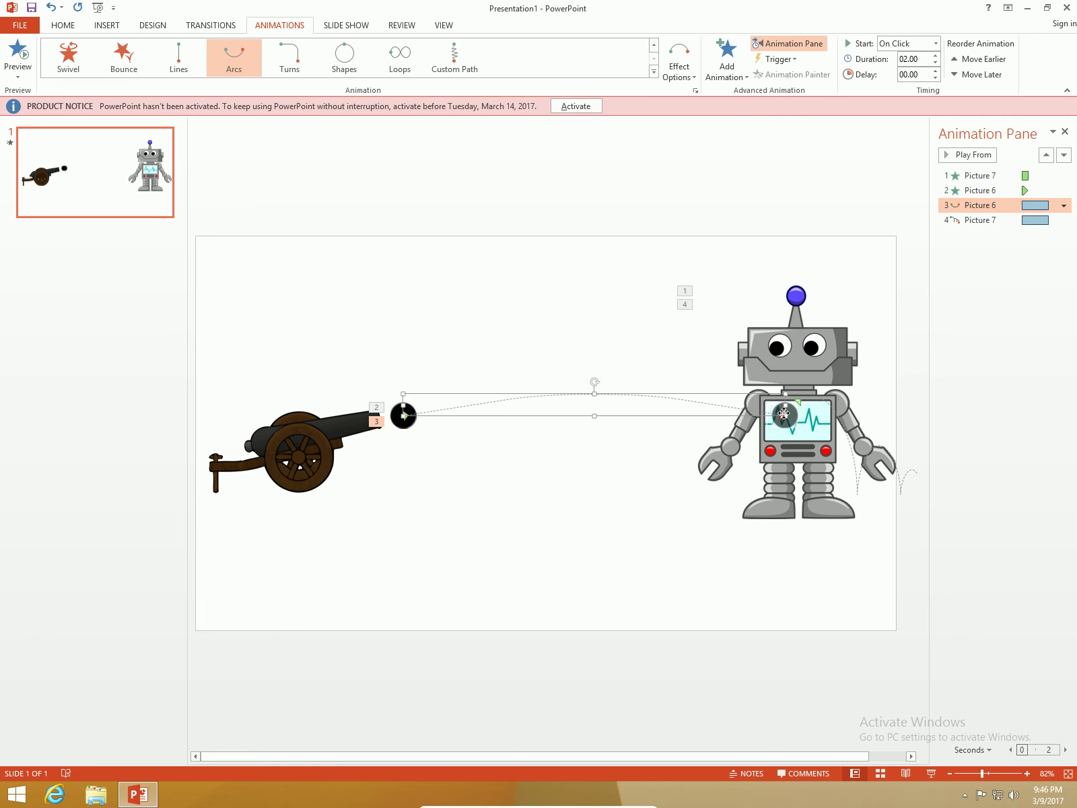
left_click(723, 68)
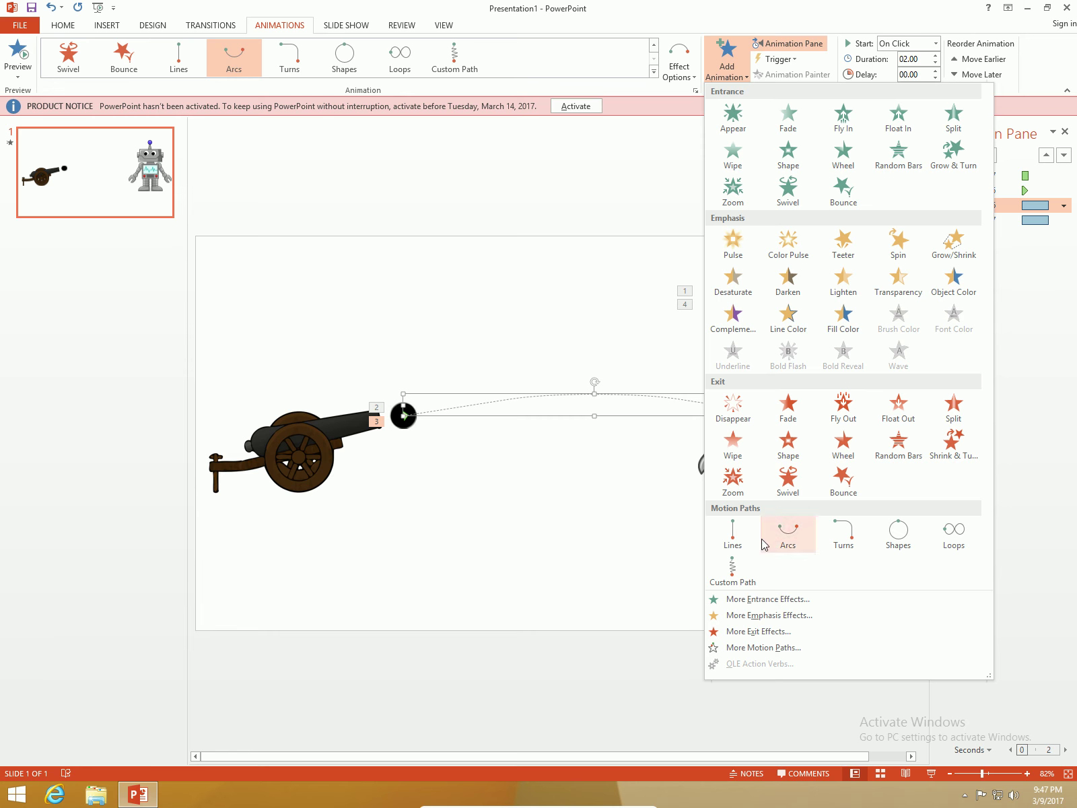
left_click(729, 412)
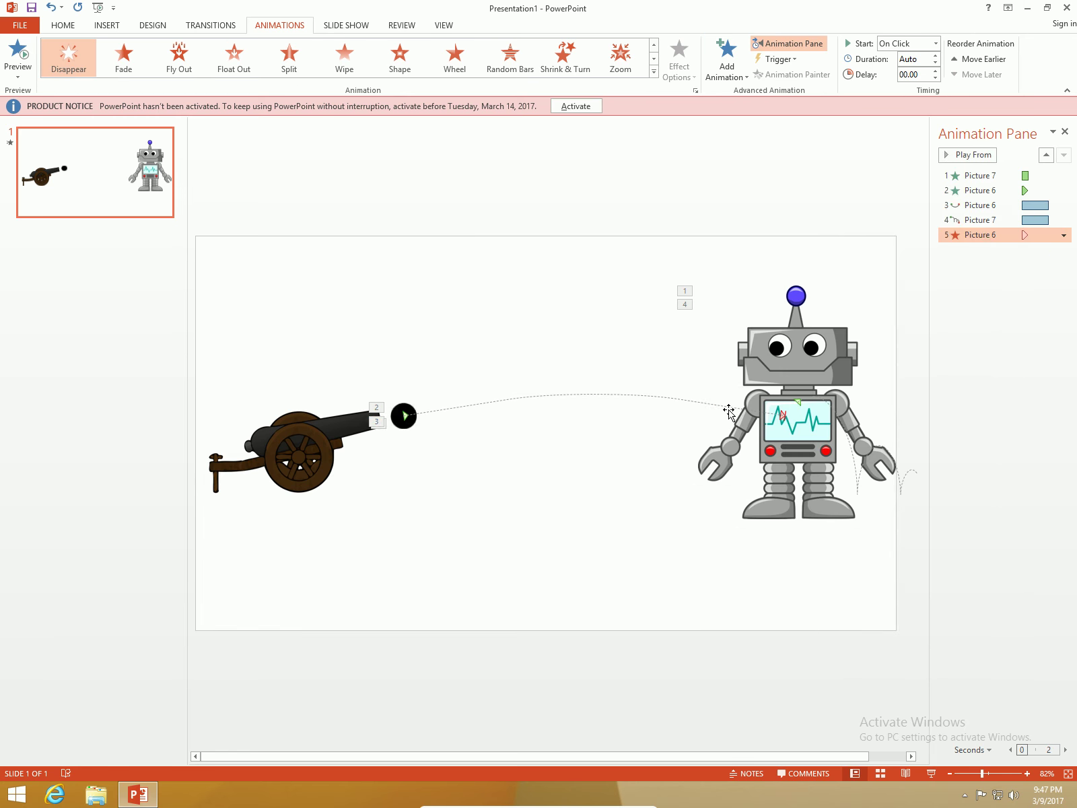
Play the animations starting from the robot's Fly In effect to review the extended sequence
left_click(984, 173)
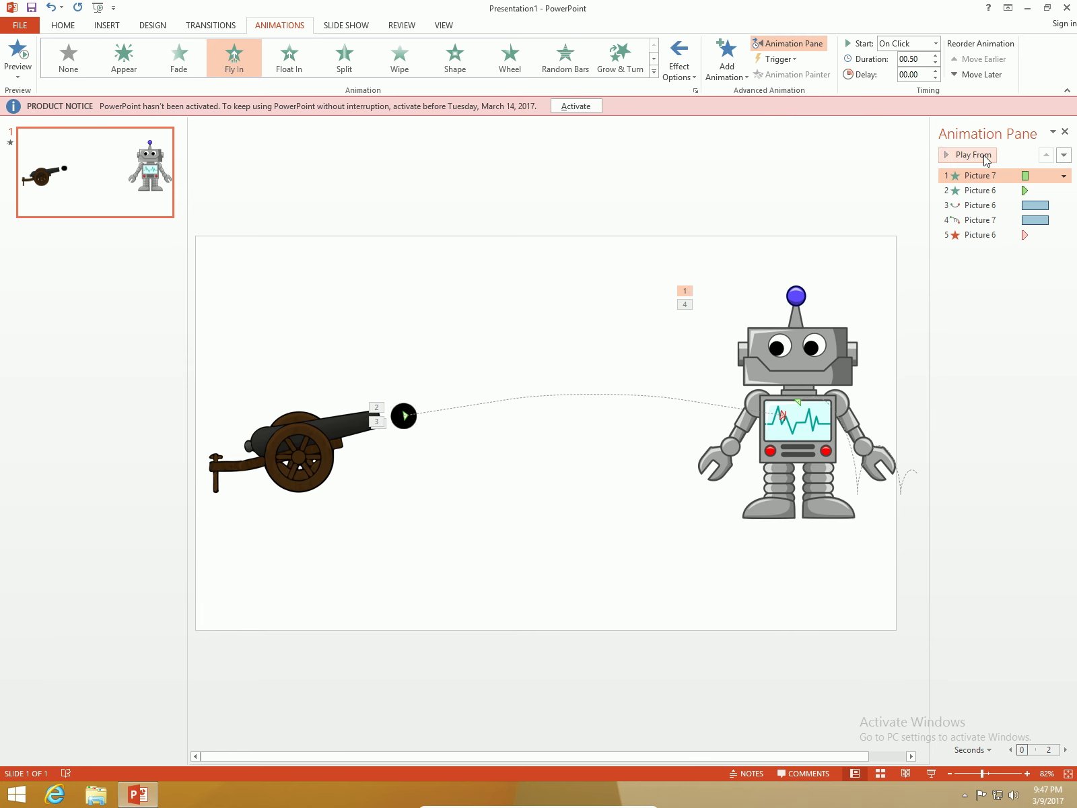
left_click(983, 154)
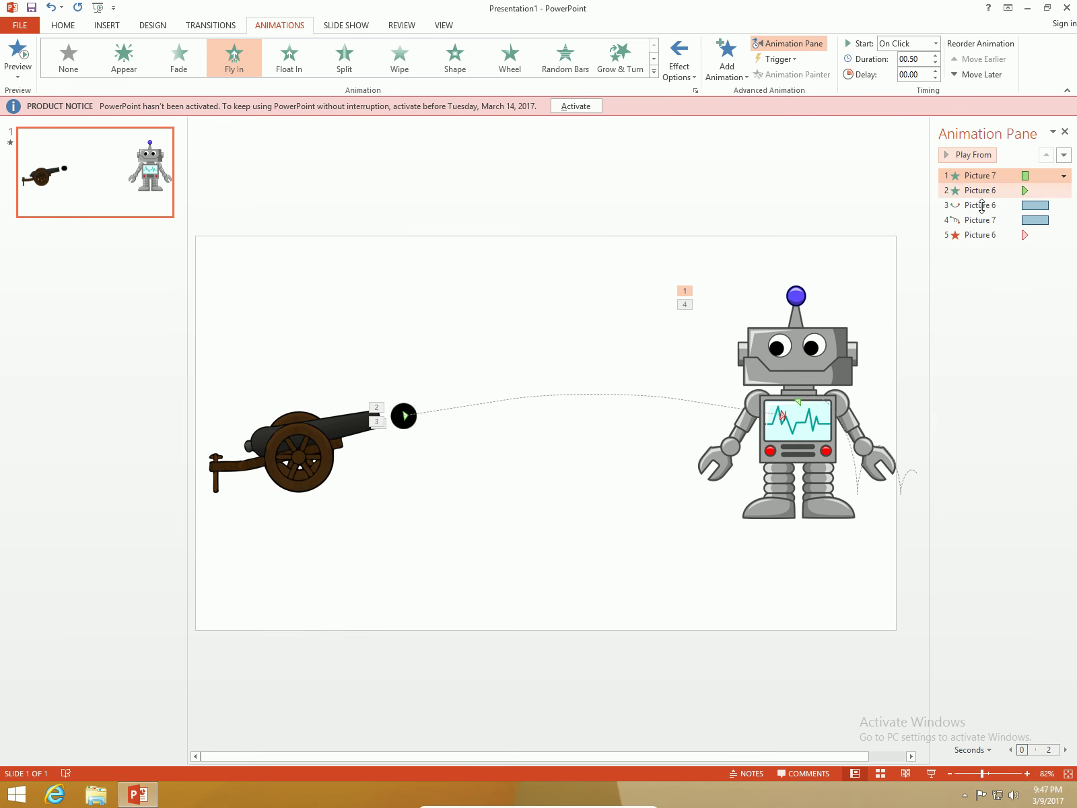
Move the cannonball's Disappear effect ahead of the robot's Bounce Right path and play the sequence from the robot's Fly In
left_click(986, 229)
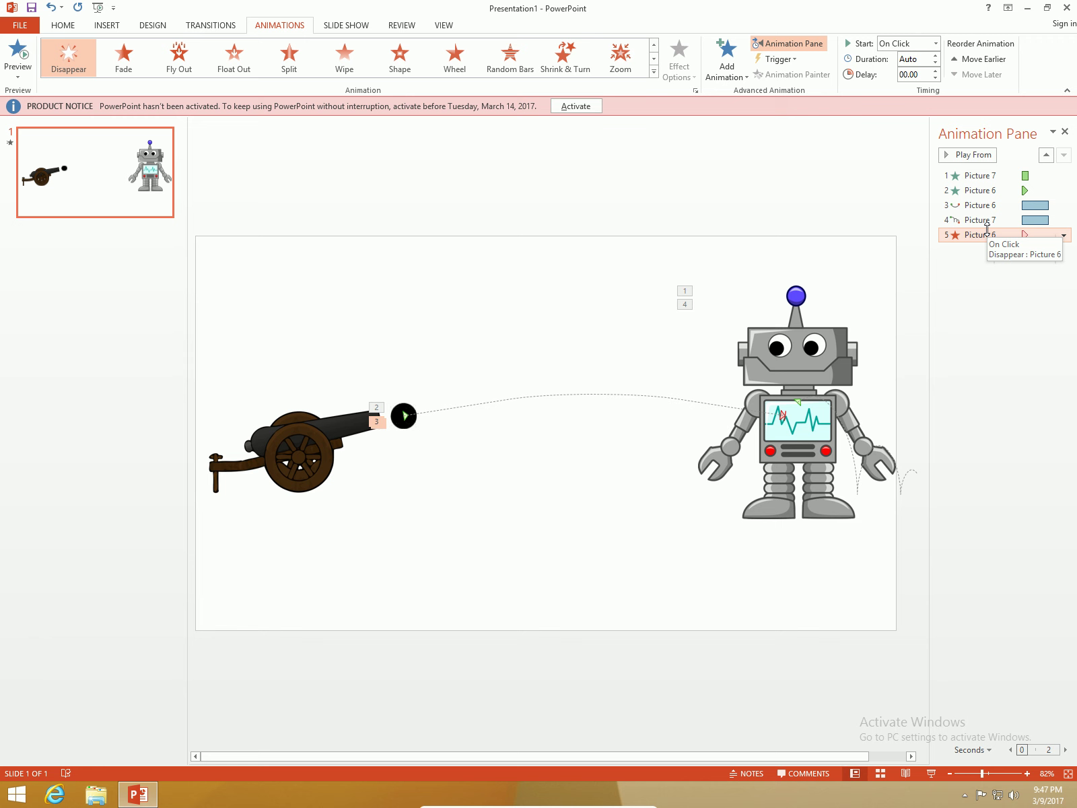
left_click(1046, 155)
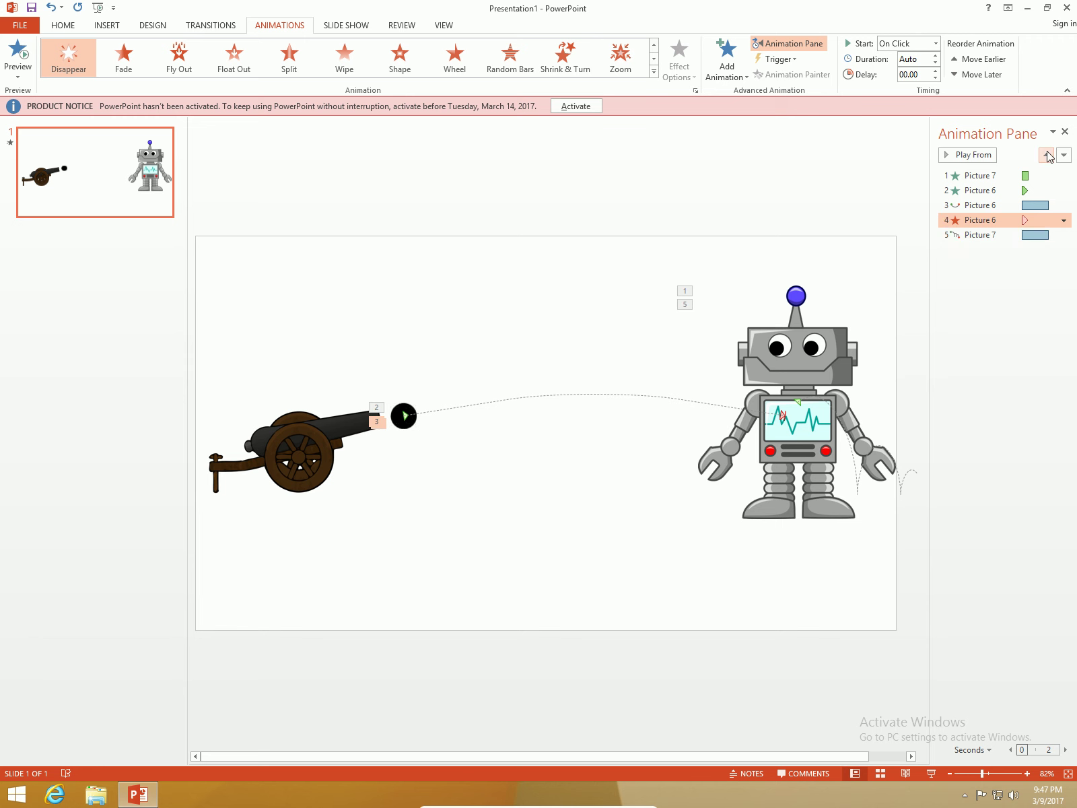
left_click(982, 176)
left_click(985, 156)
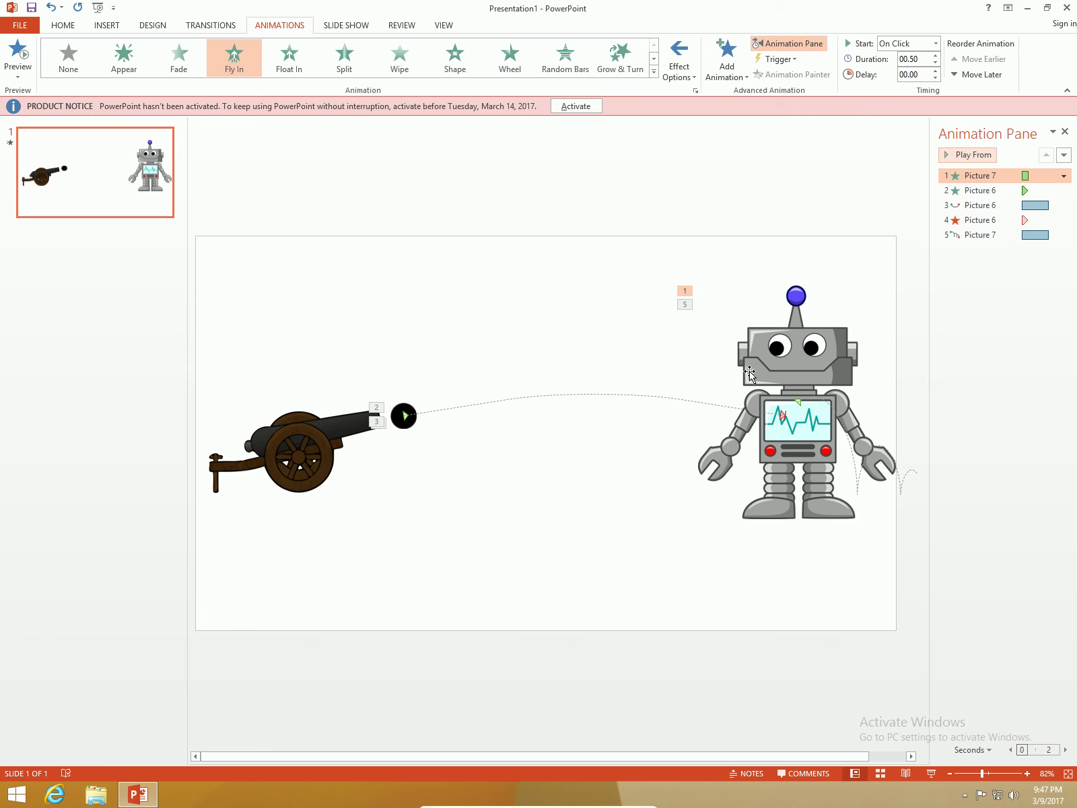
Examine the timing and effect settings of the cannonball's Appear animation without changing them
left_click(1006, 190)
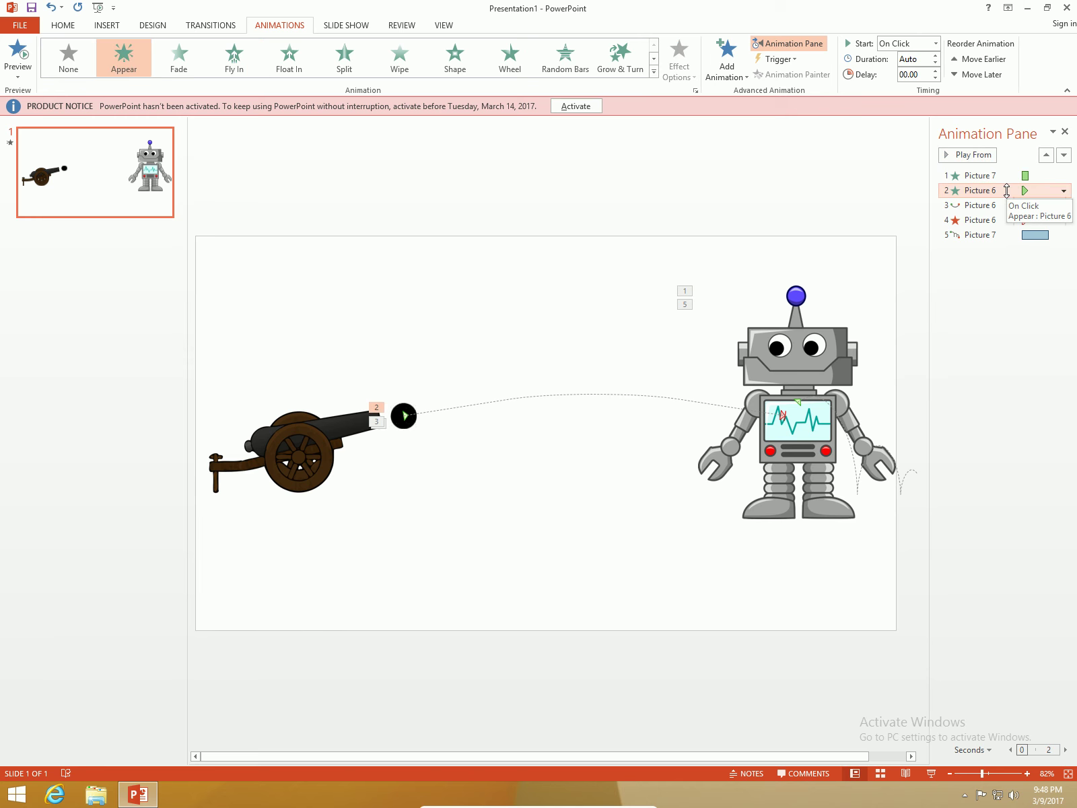
left_click(1064, 191)
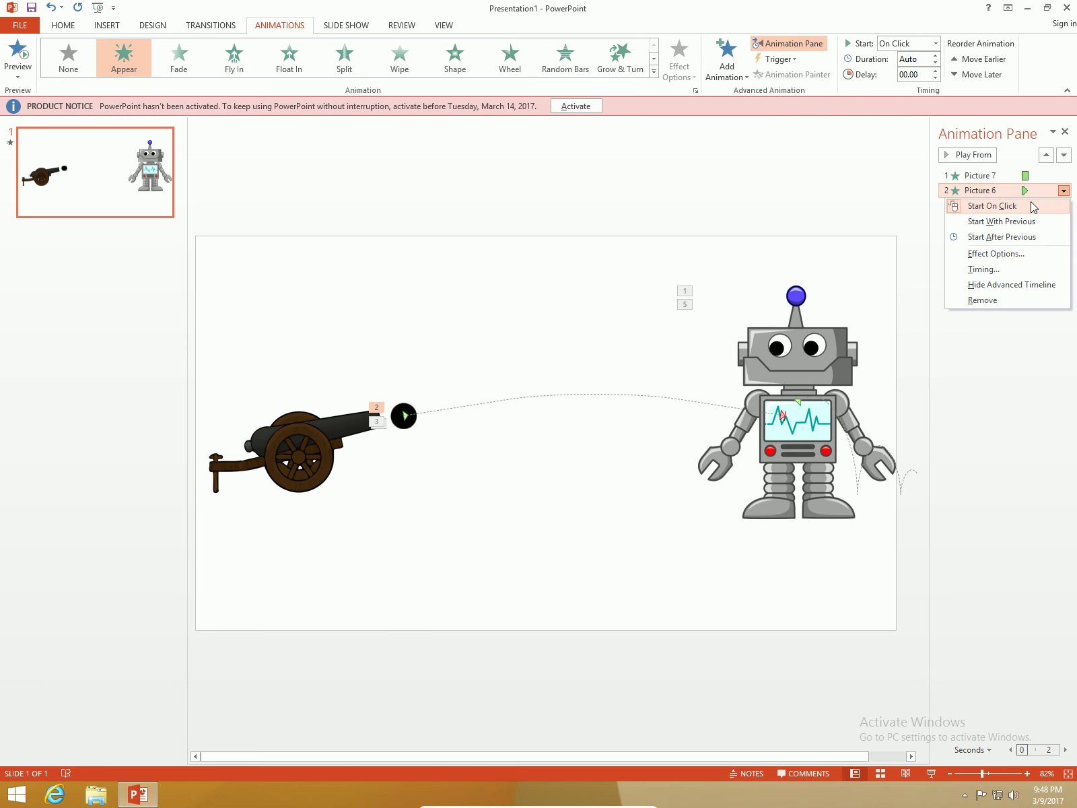
left_click(973, 271)
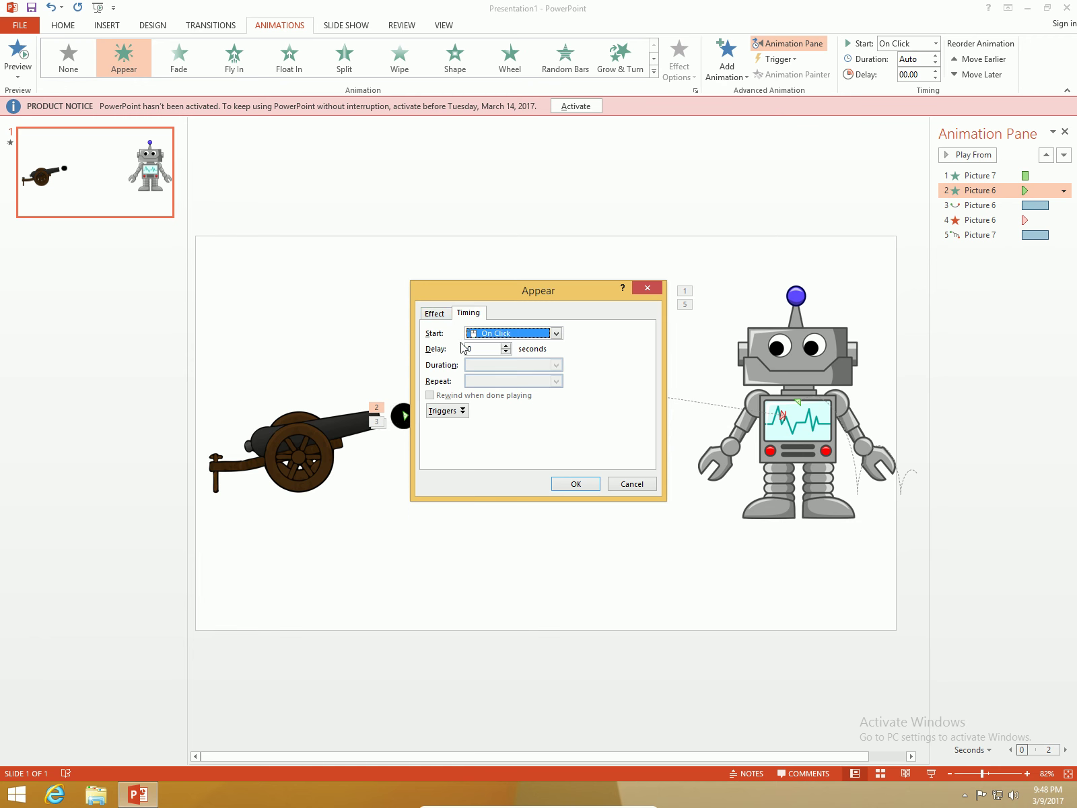
left_click(448, 318)
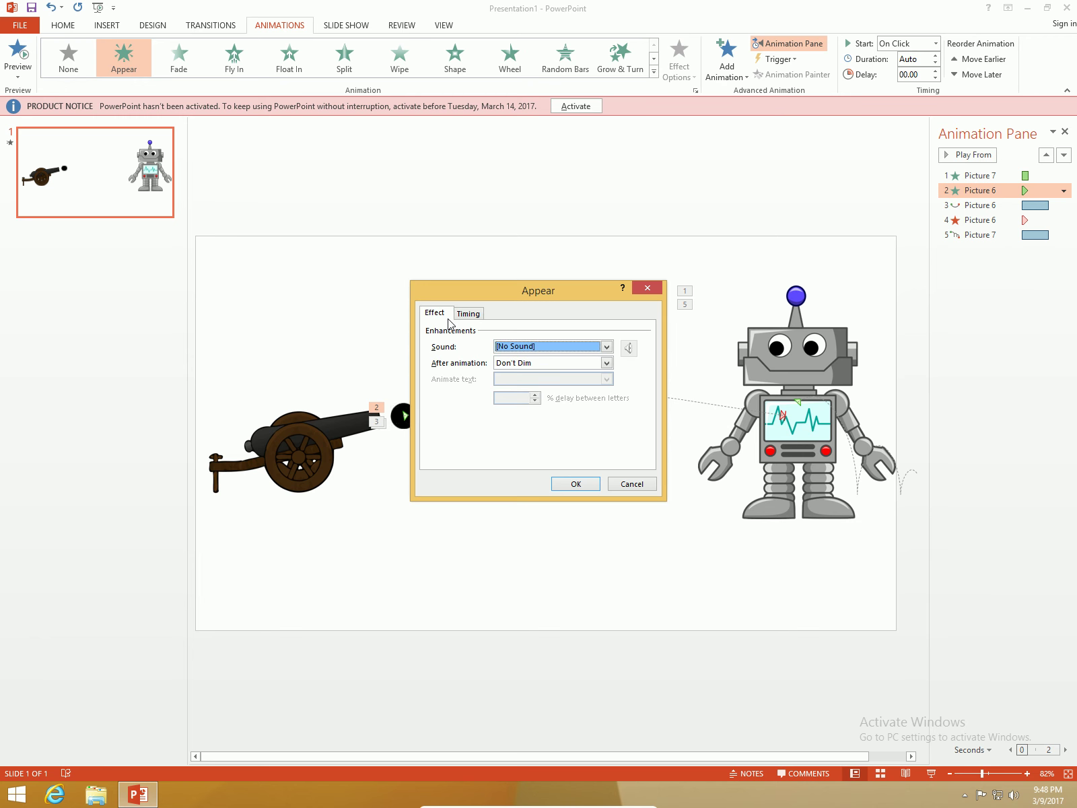
left_click(630, 484)
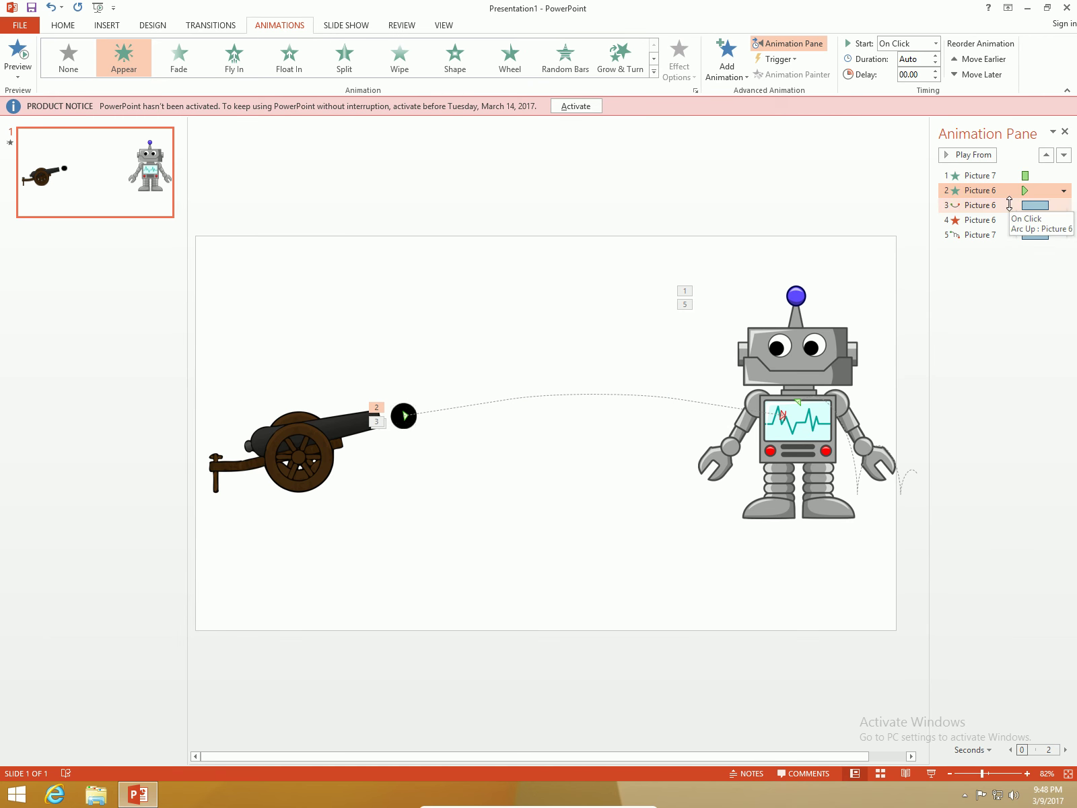
Set the cannonball's Appear effect to start With Previous and test it in the slide show
left_click(1019, 176)
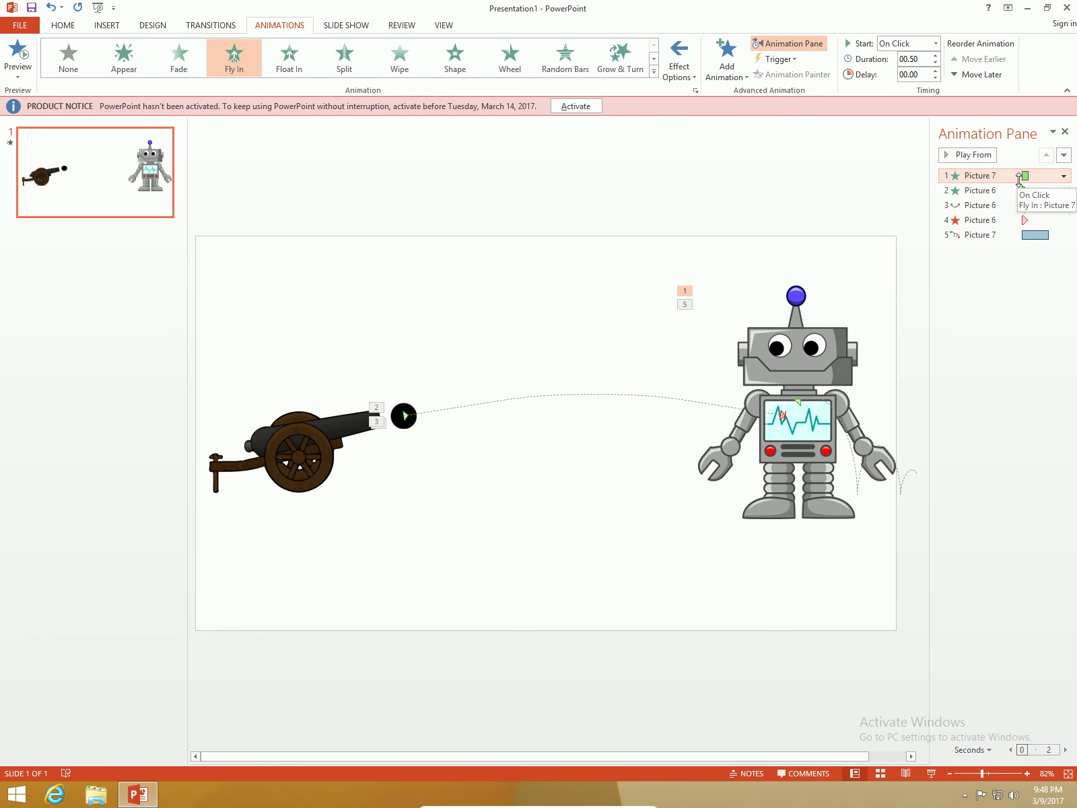
left_click(988, 190)
left_click(1062, 190)
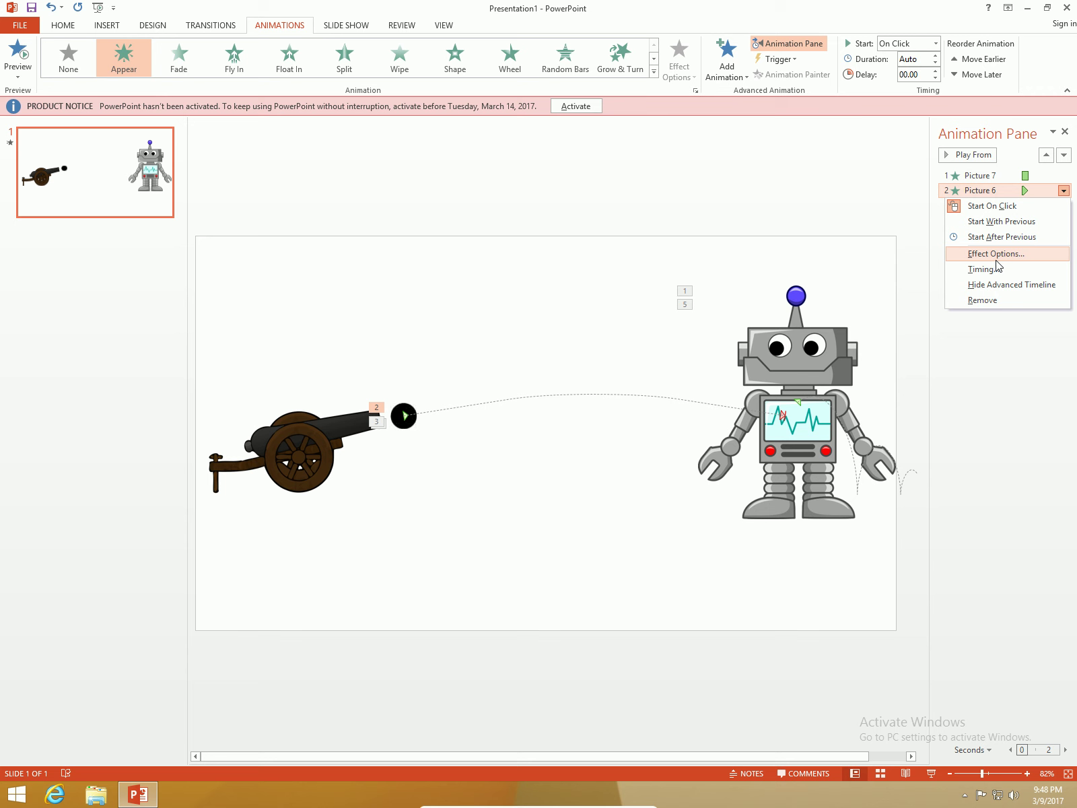
left_click(1001, 222)
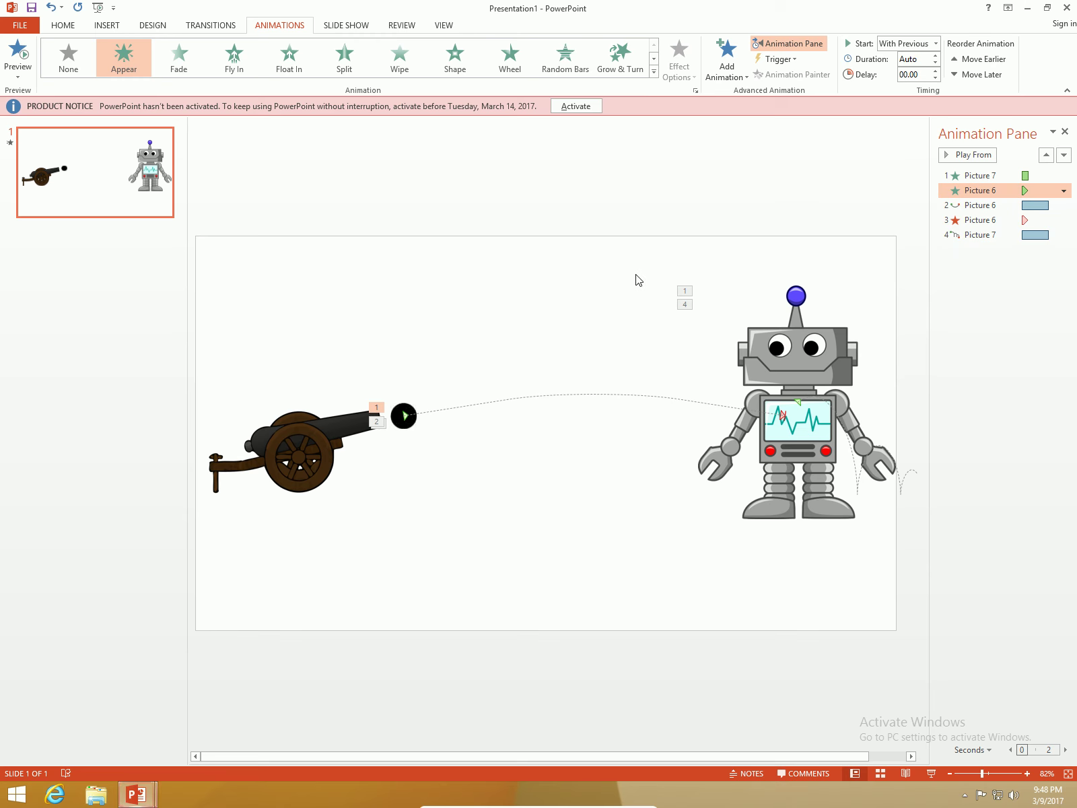
key("F5")
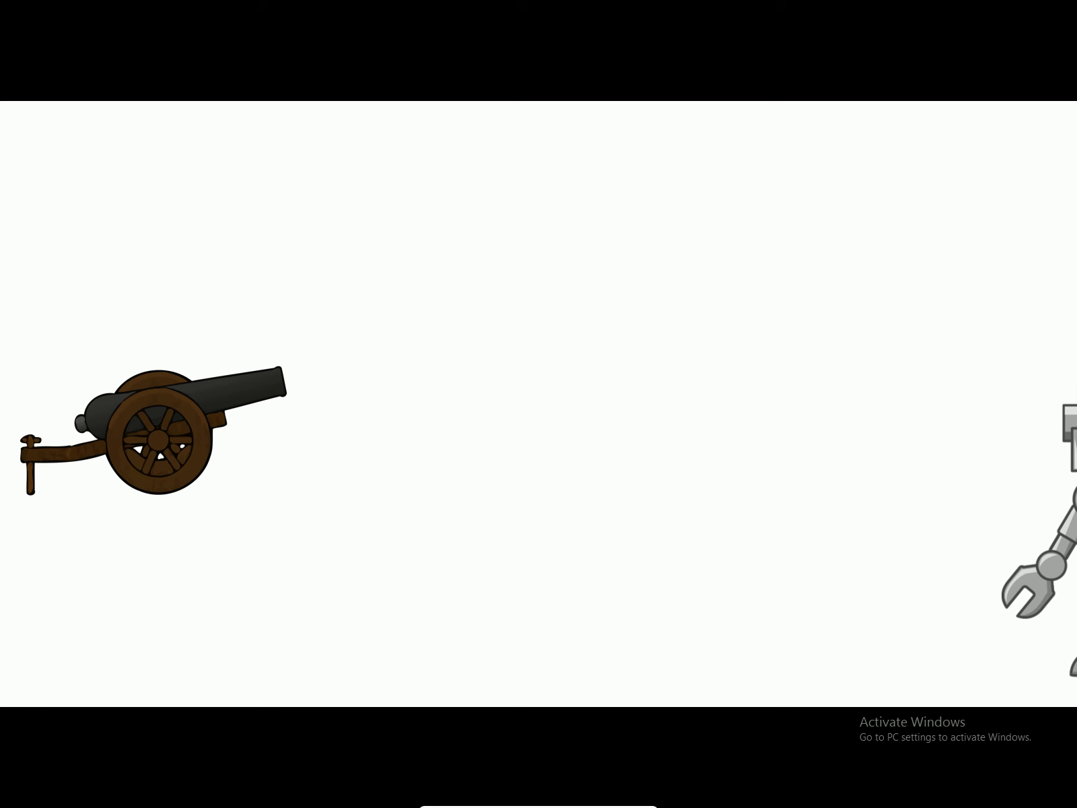
key("Escape")
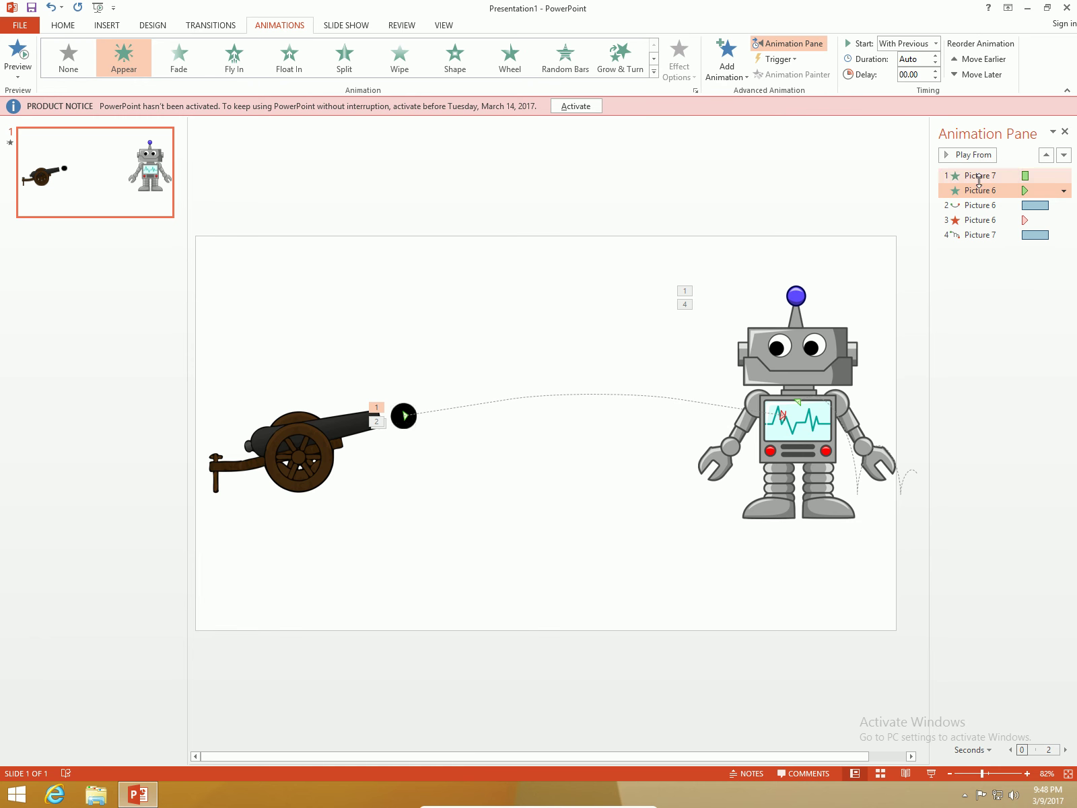
Set the cannonball's arc motion path and its Disappear effect to start After Previous
left_click(980, 205)
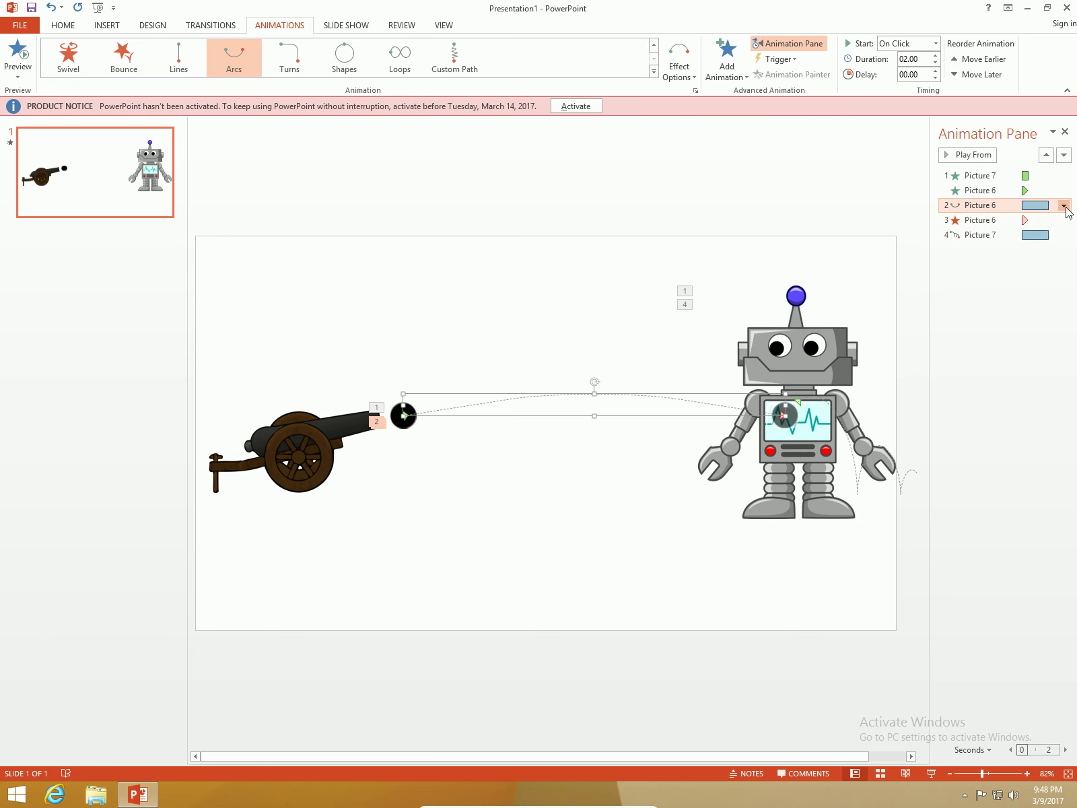
left_click(1065, 208)
left_click(1004, 252)
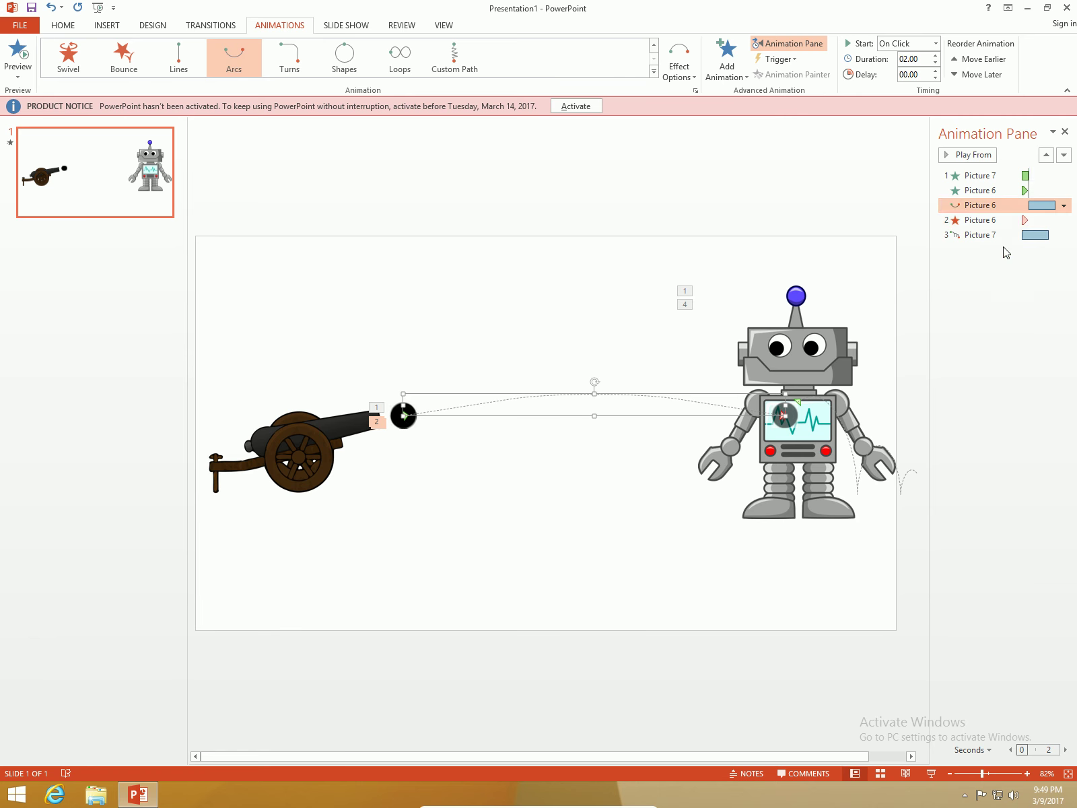
left_click(1037, 220)
left_click(1064, 220)
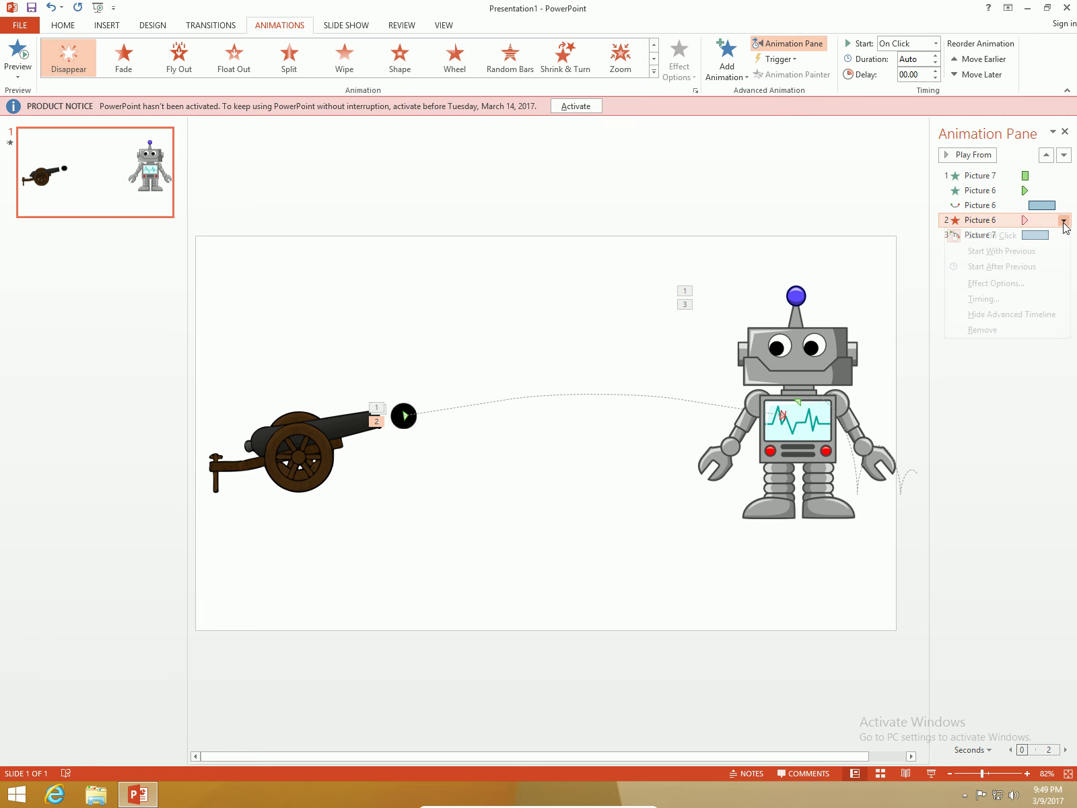
left_click(1003, 266)
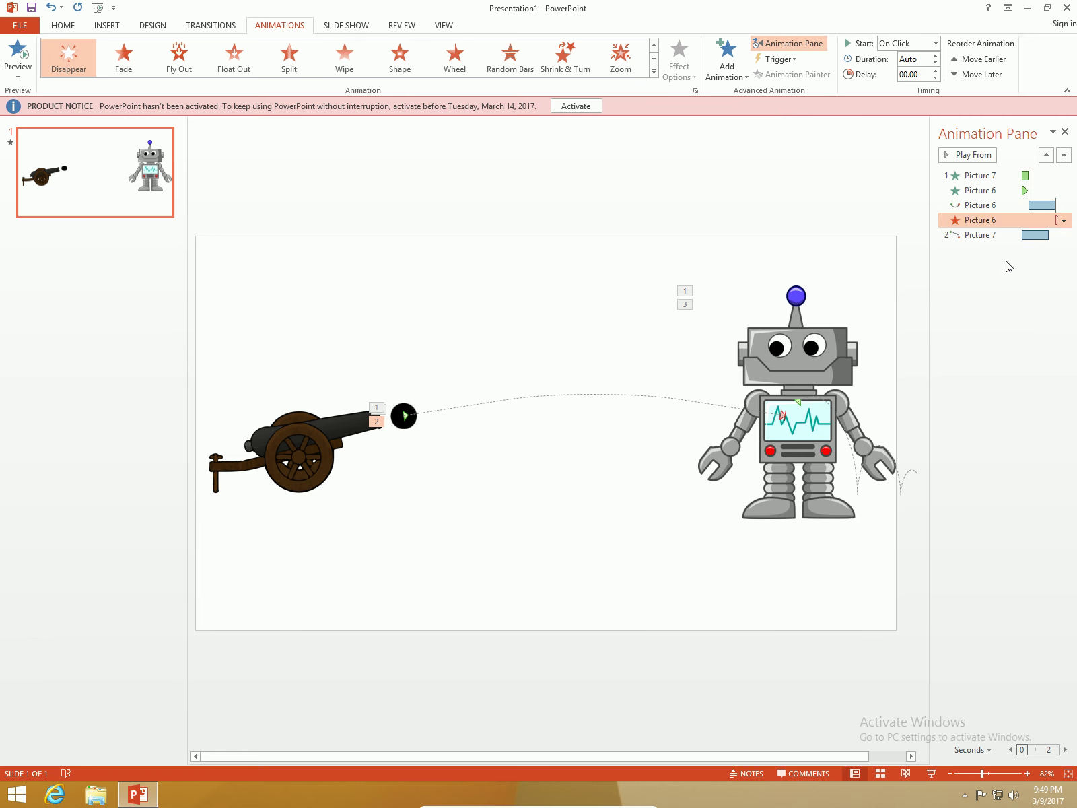
Set the robot's Bounce Right motion path to start After Previous and test the sequence in the slide show
left_click(1064, 235)
left_click(1064, 235)
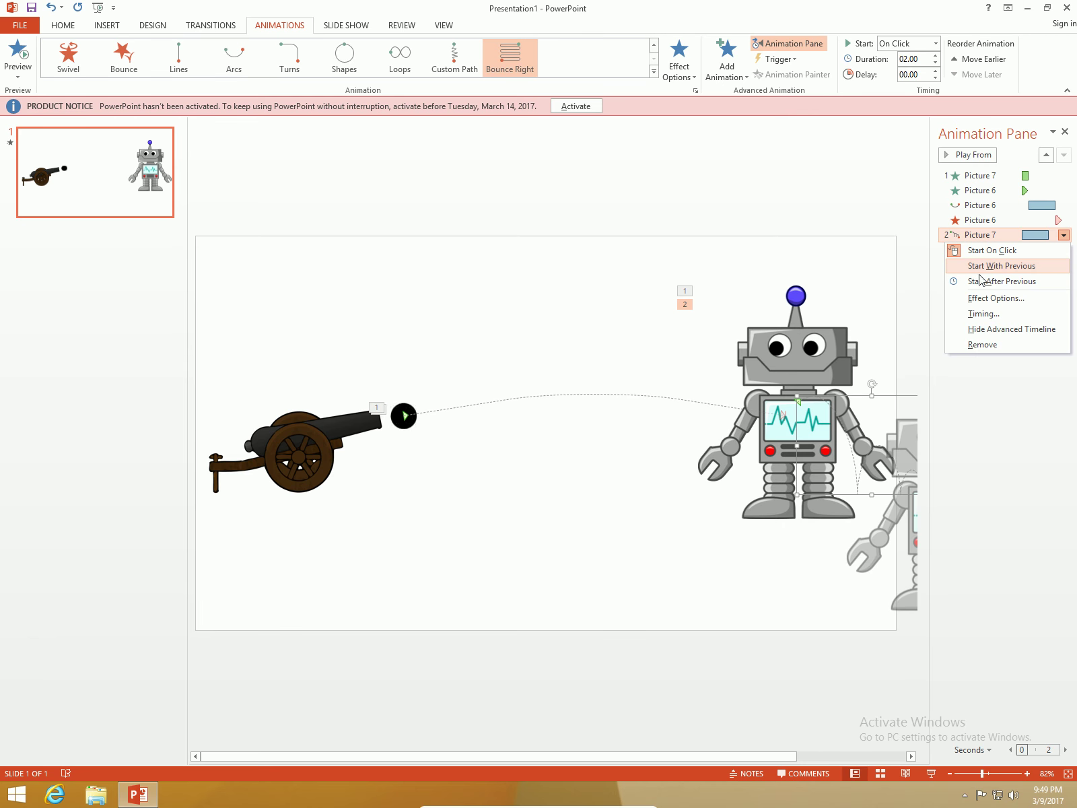
left_click(982, 282)
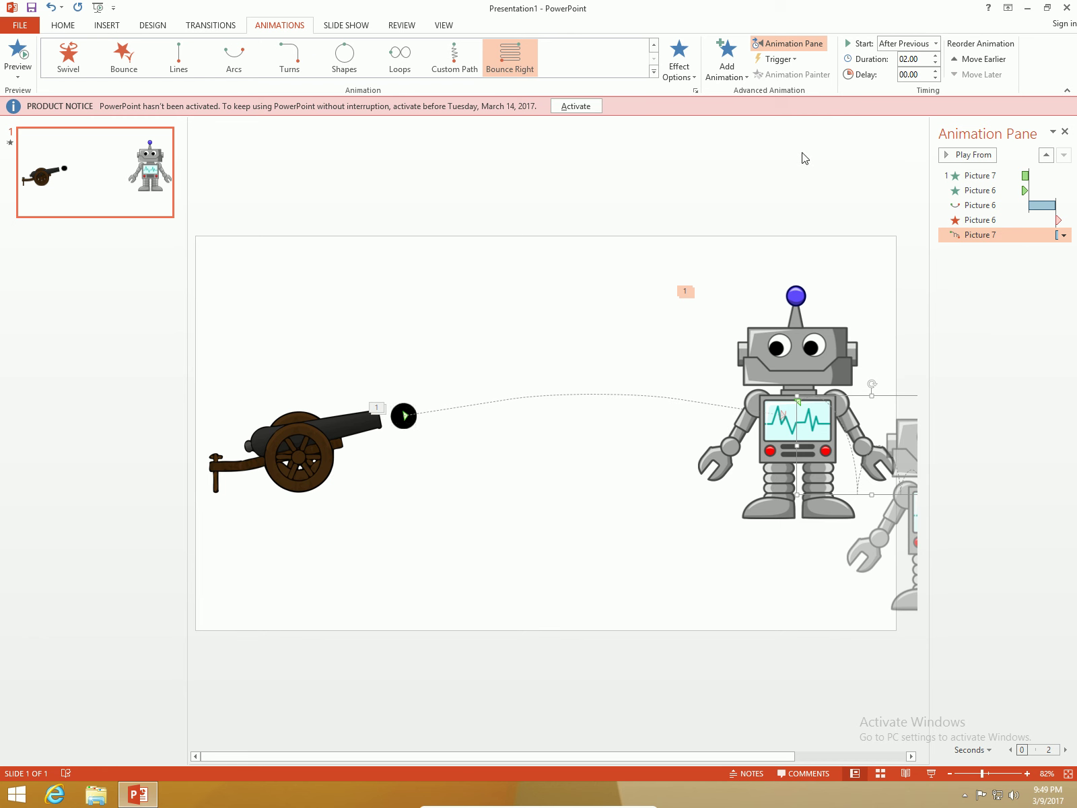
key("F5")
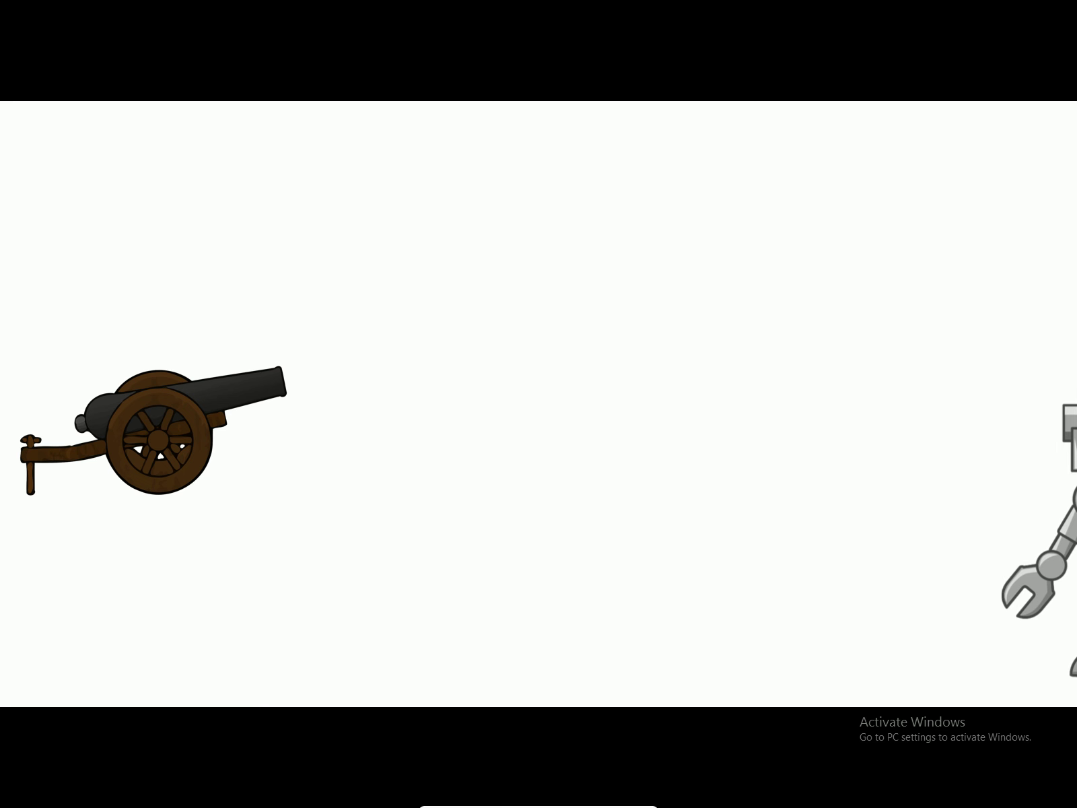
key("Escape")
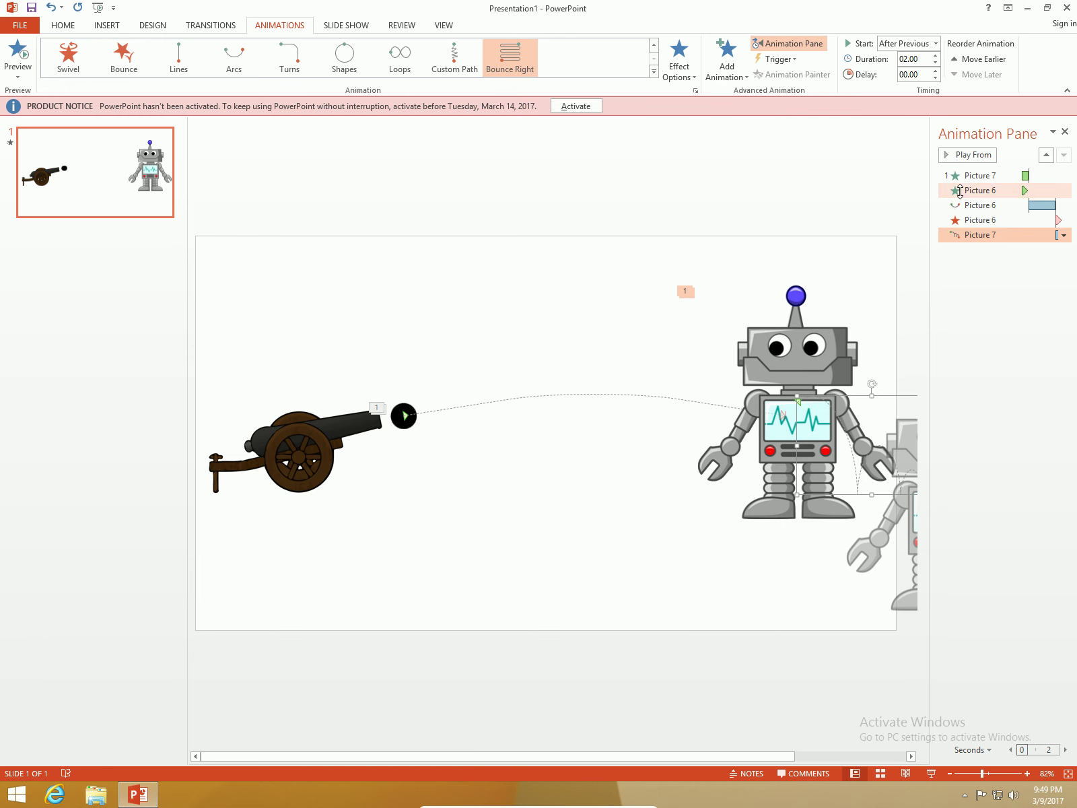
Try moving the cannonball's Appear effect one place later, after its arc motion path, and restore the order
left_click(959, 191)
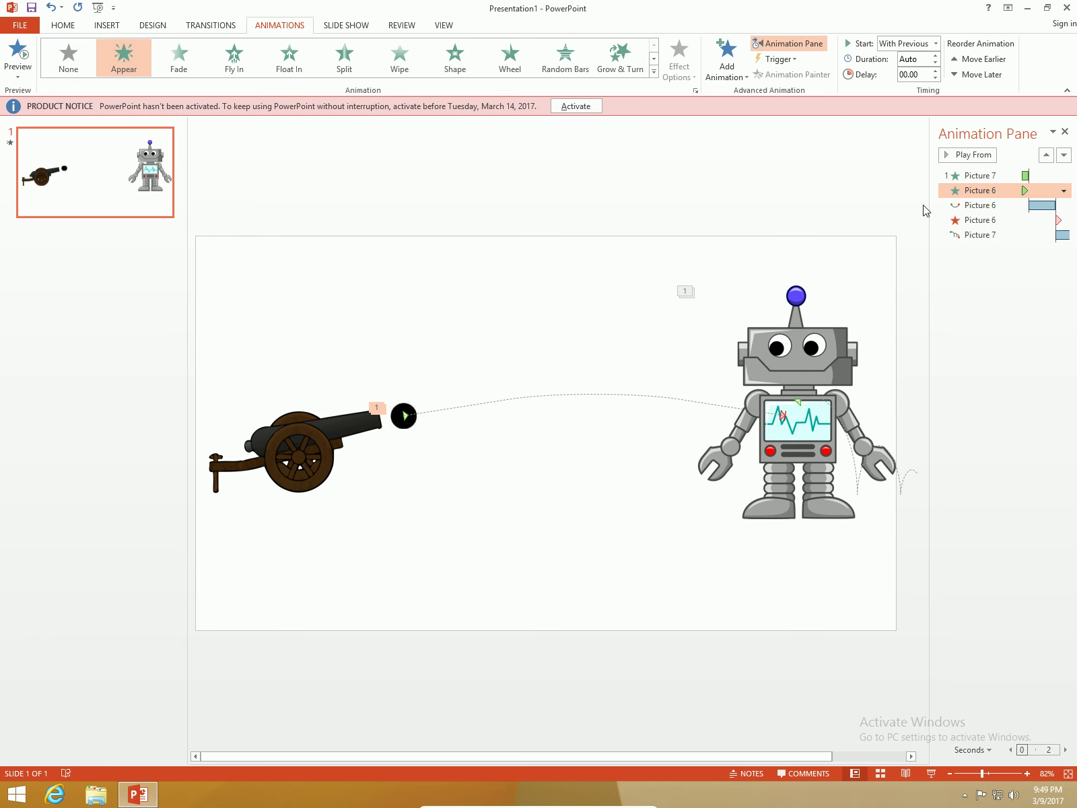
left_click(1064, 154)
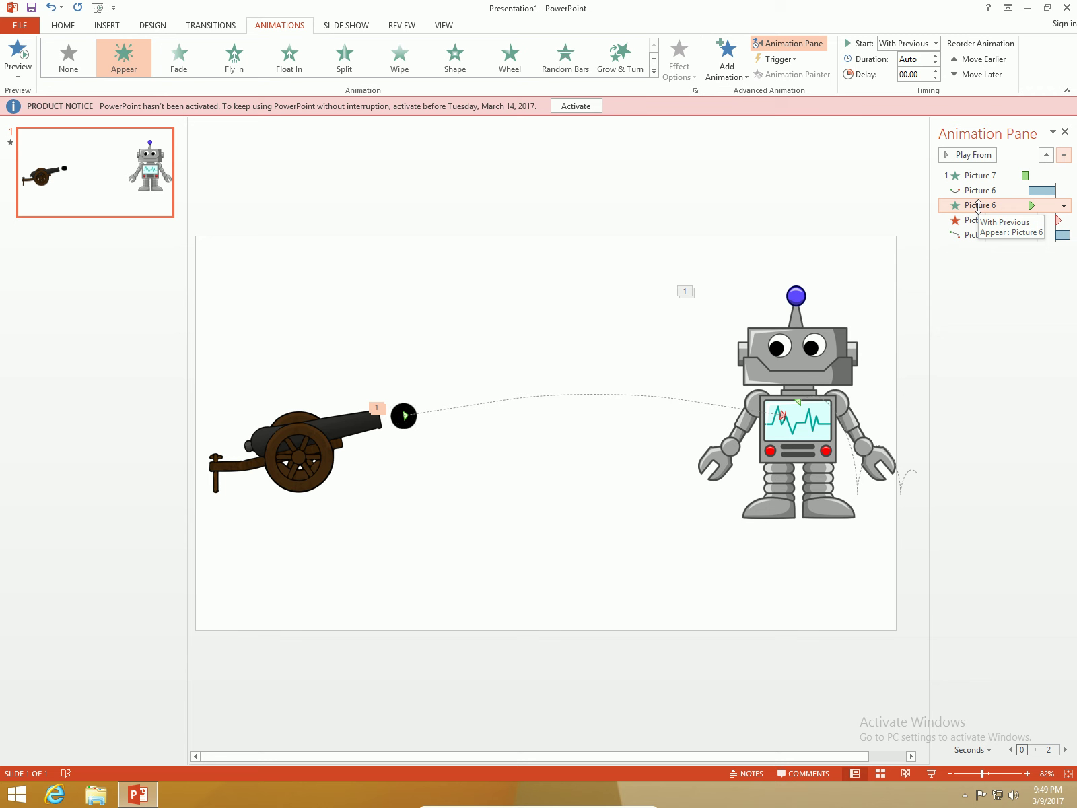
left_click(1046, 155)
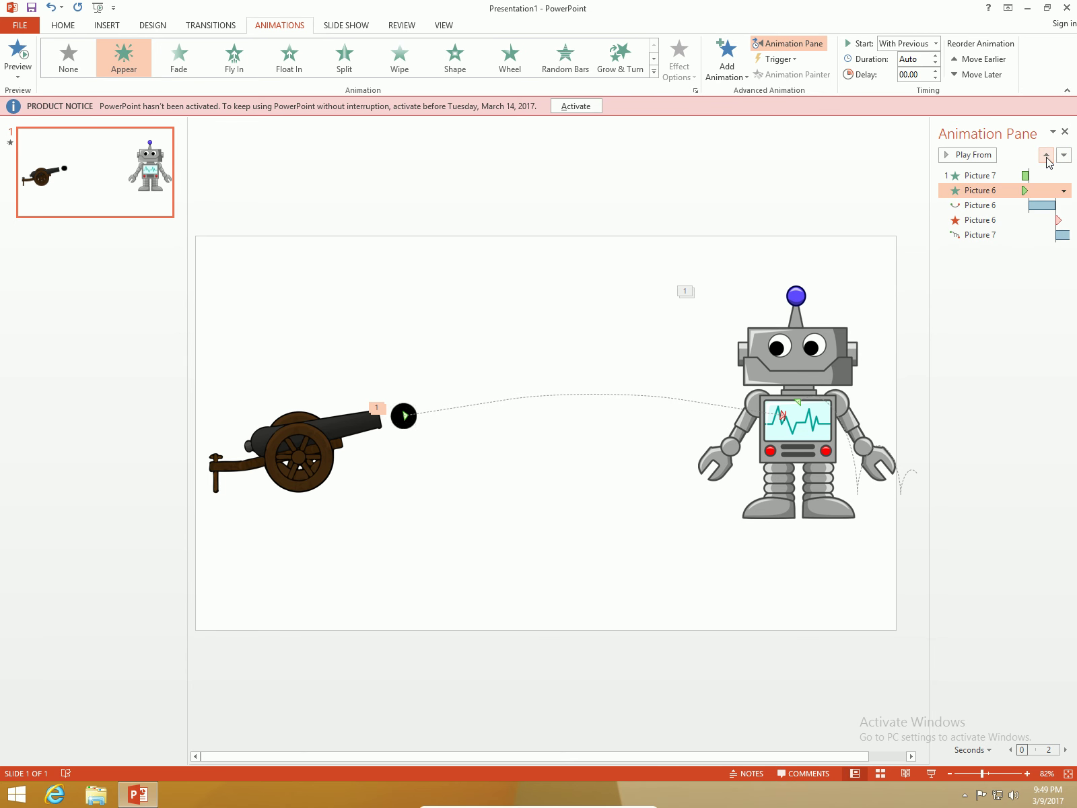
Play the automatically timed animation sequence starting from the robot's Fly In effect
left_click(979, 175)
left_click(988, 157)
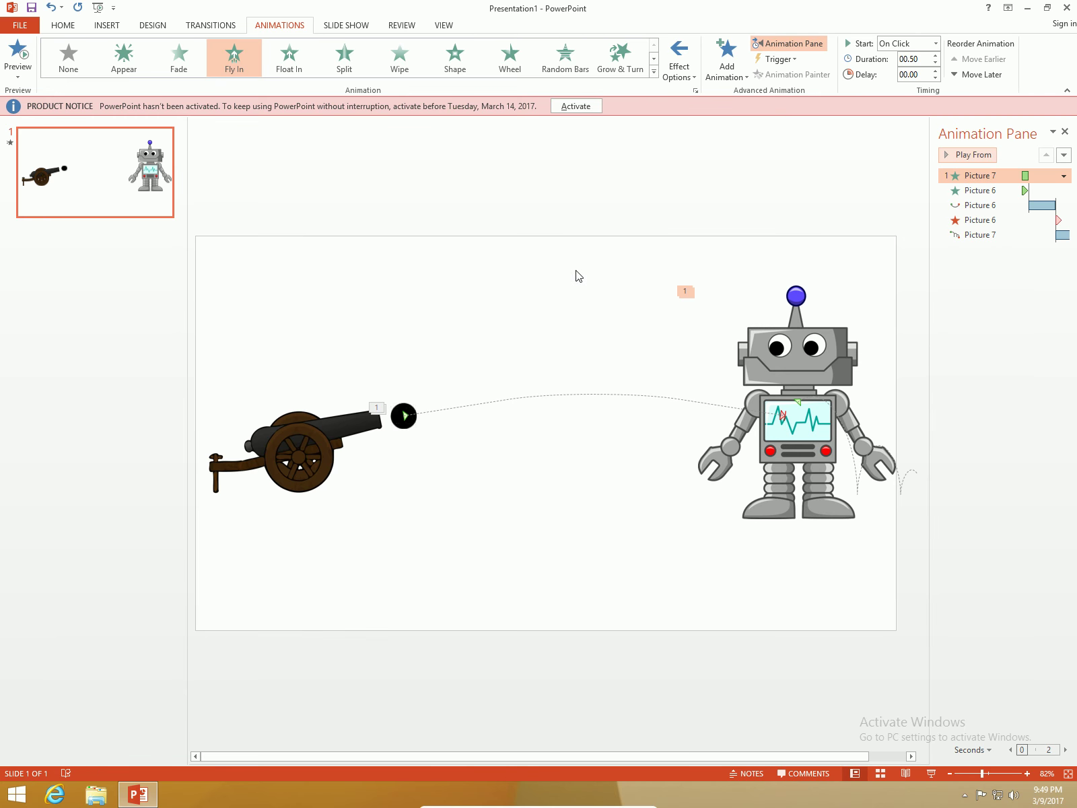
Move the cannonball back onto the muzzle of the cannon barrel
left_click(404, 414)
left_click_drag(404, 413, 364, 419)
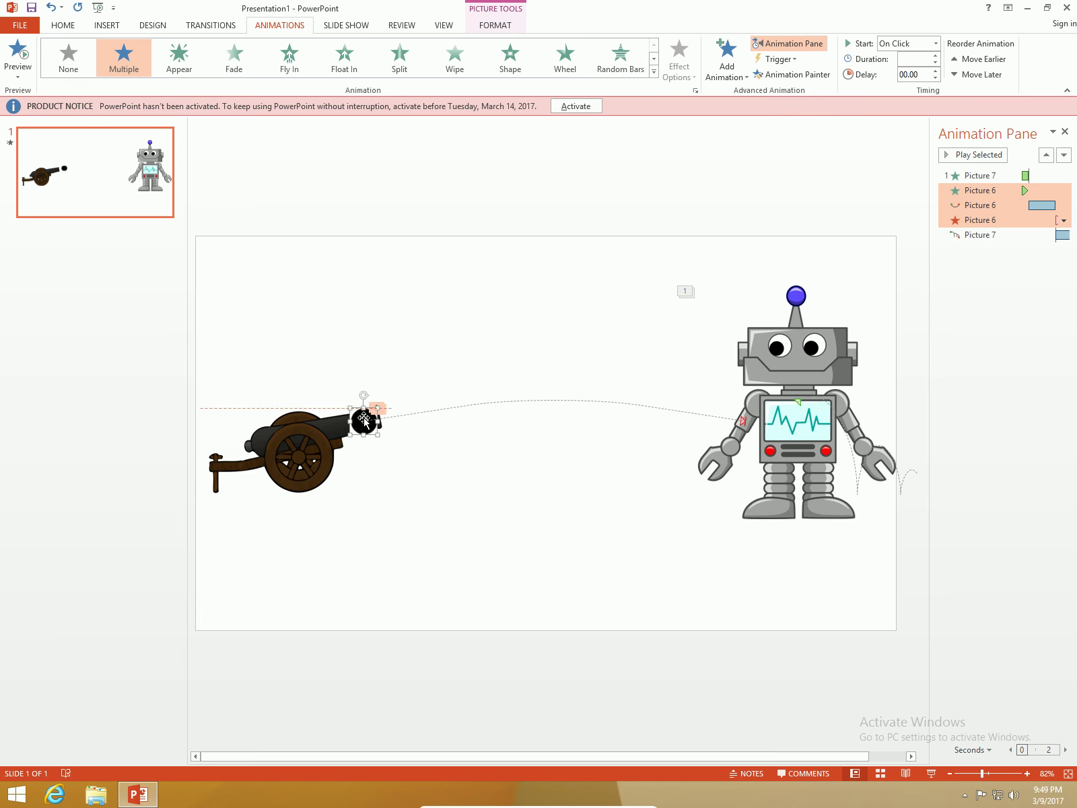
right_click(365, 419)
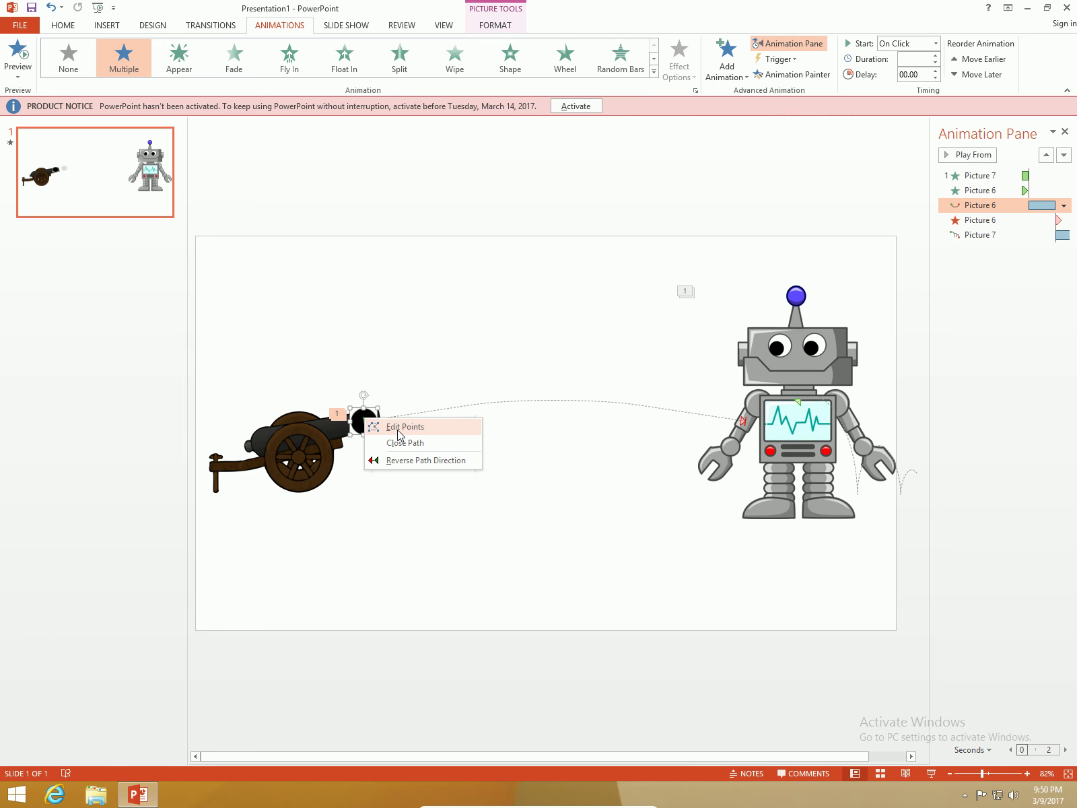
key("Escape")
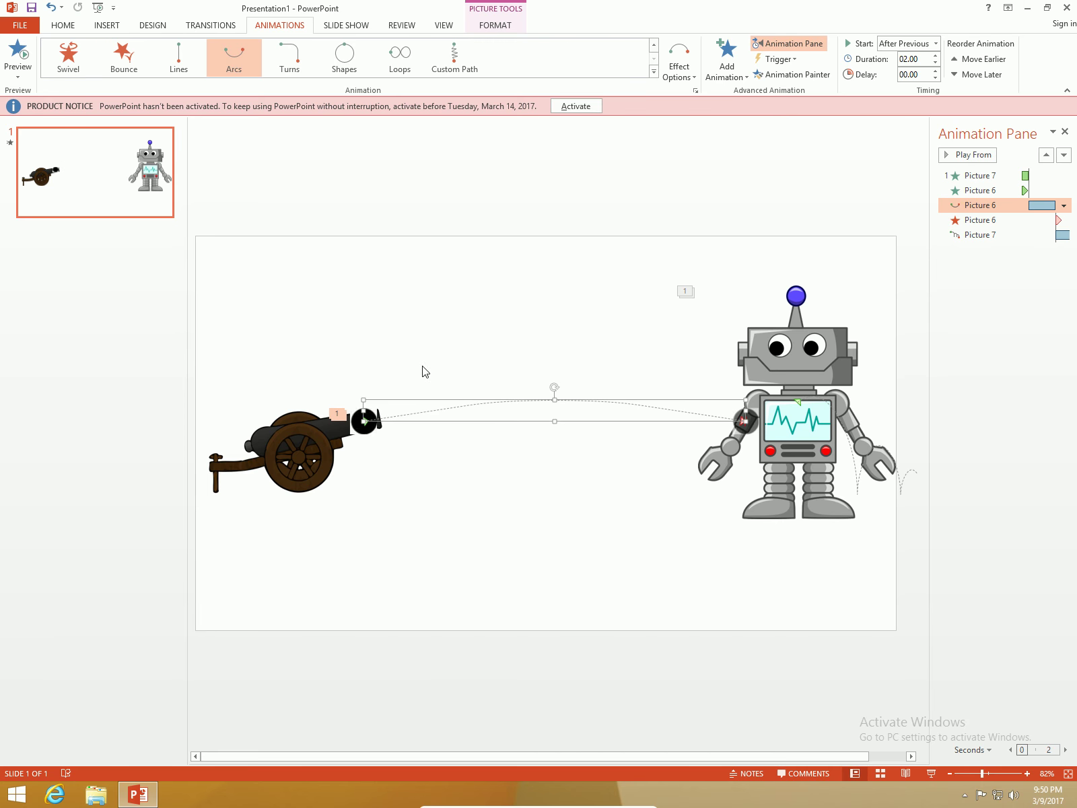
Send the cannonball picture to the back so it sits behind the cannon, and test the slide show
left_click(363, 428)
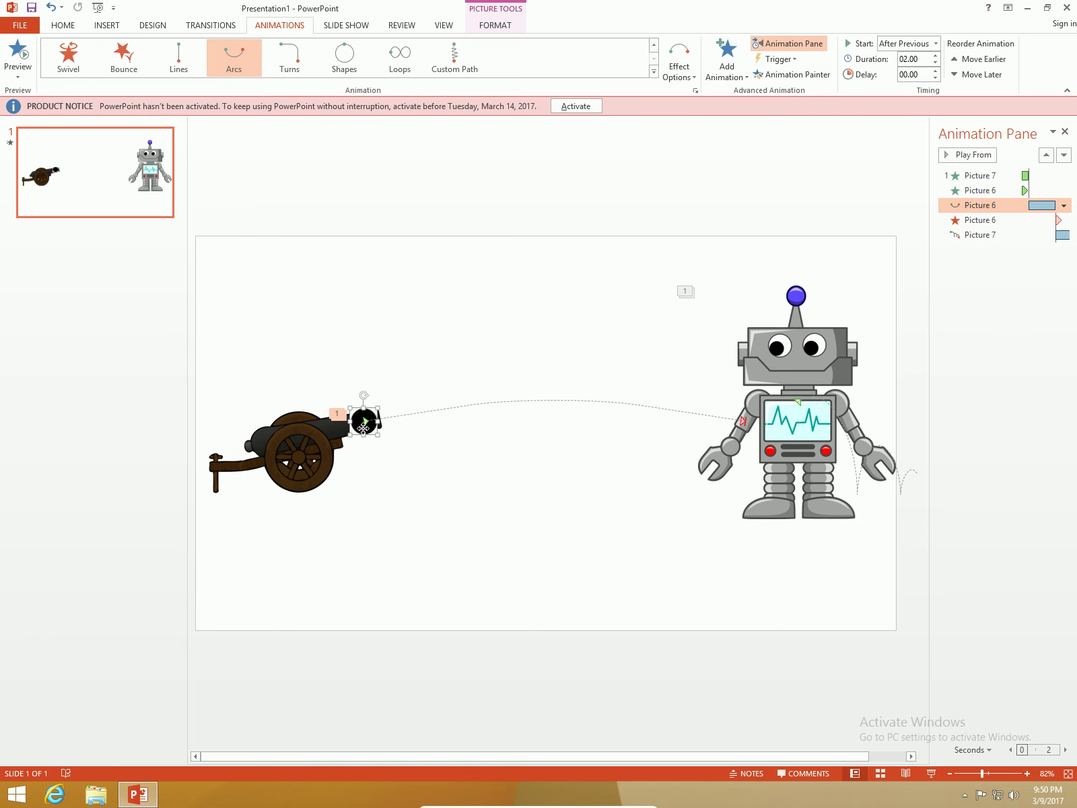
right_click(363, 428)
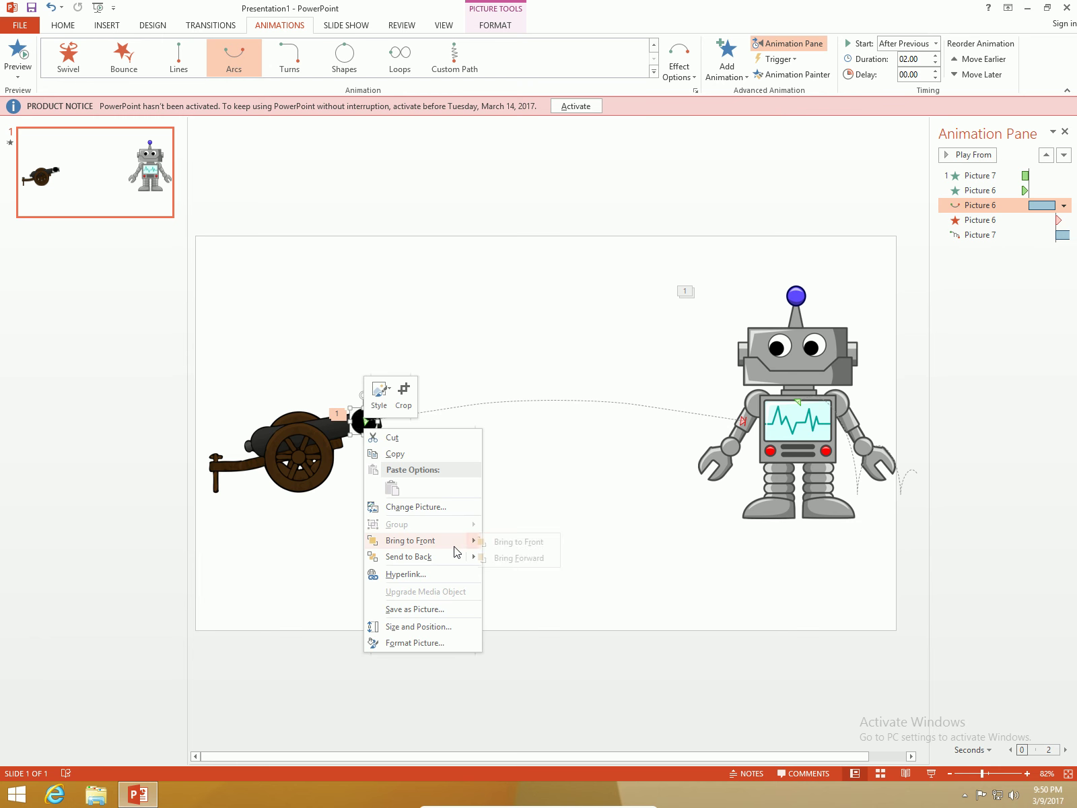
mouse_move(450, 556)
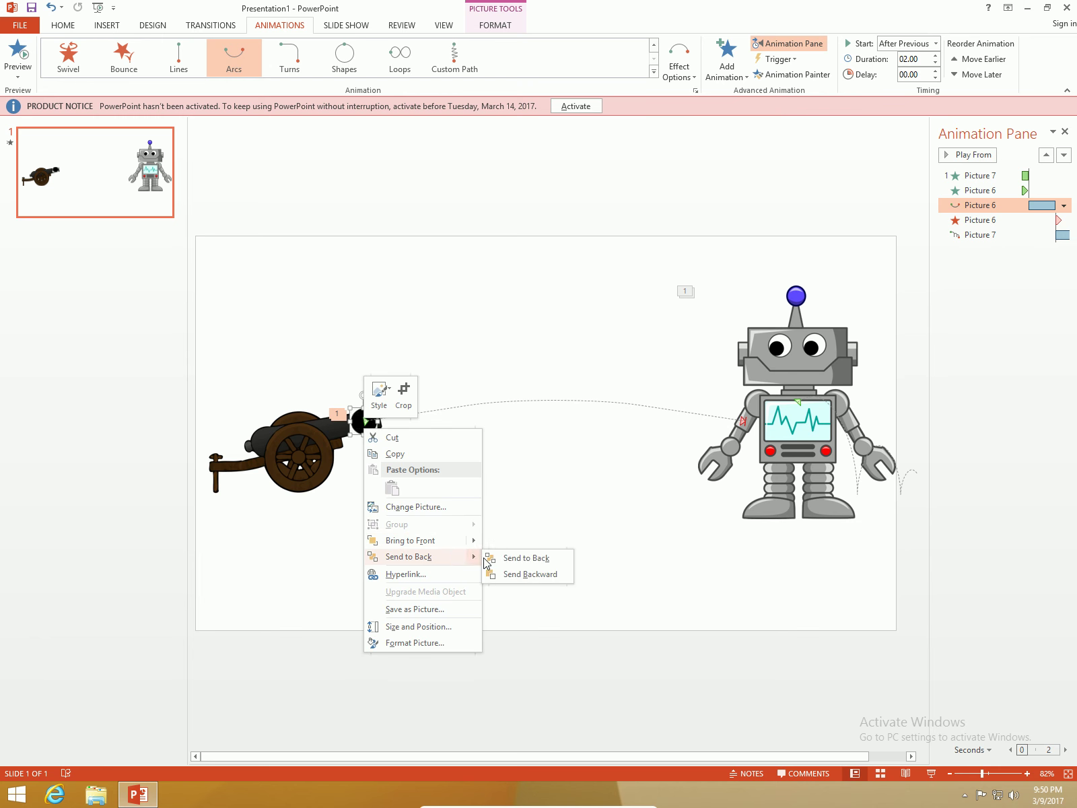
left_click(515, 559)
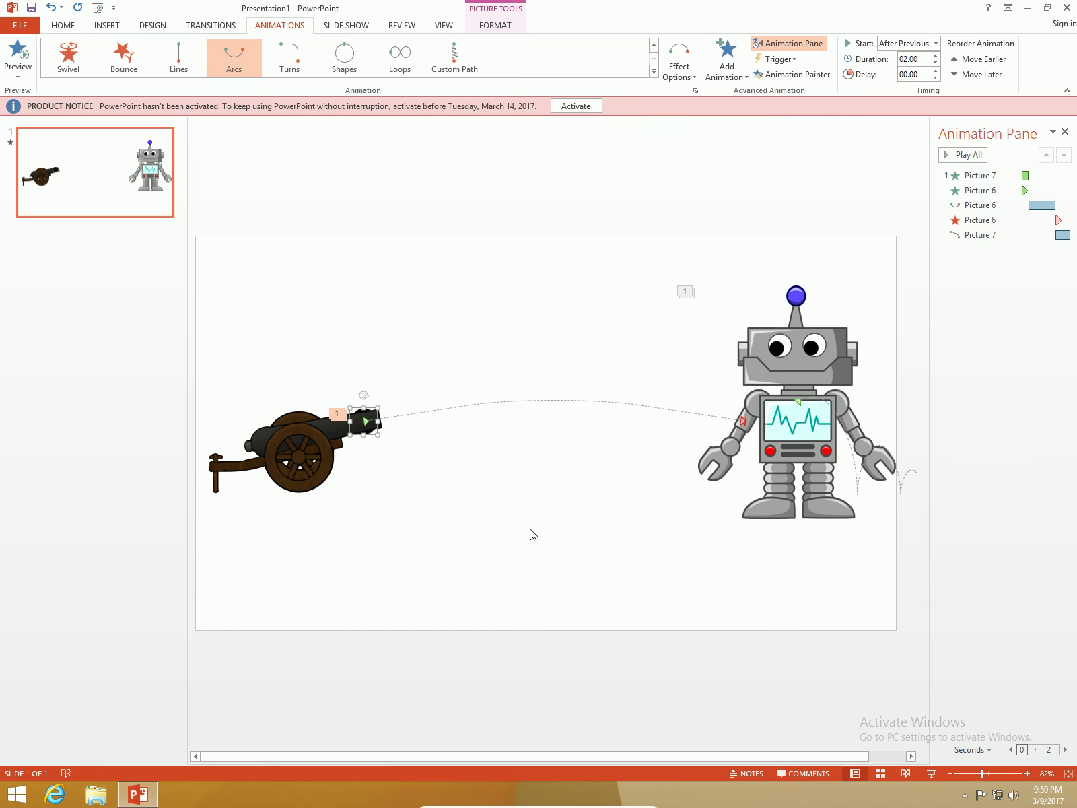
left_click(532, 534)
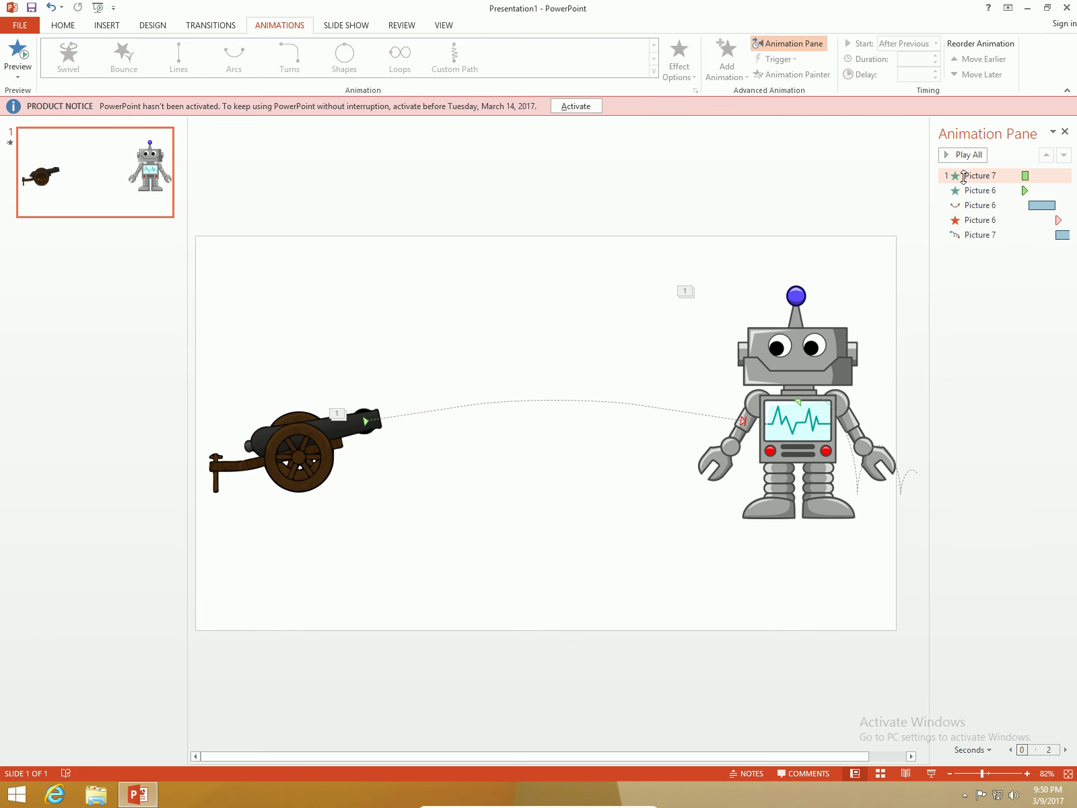
key("F5")
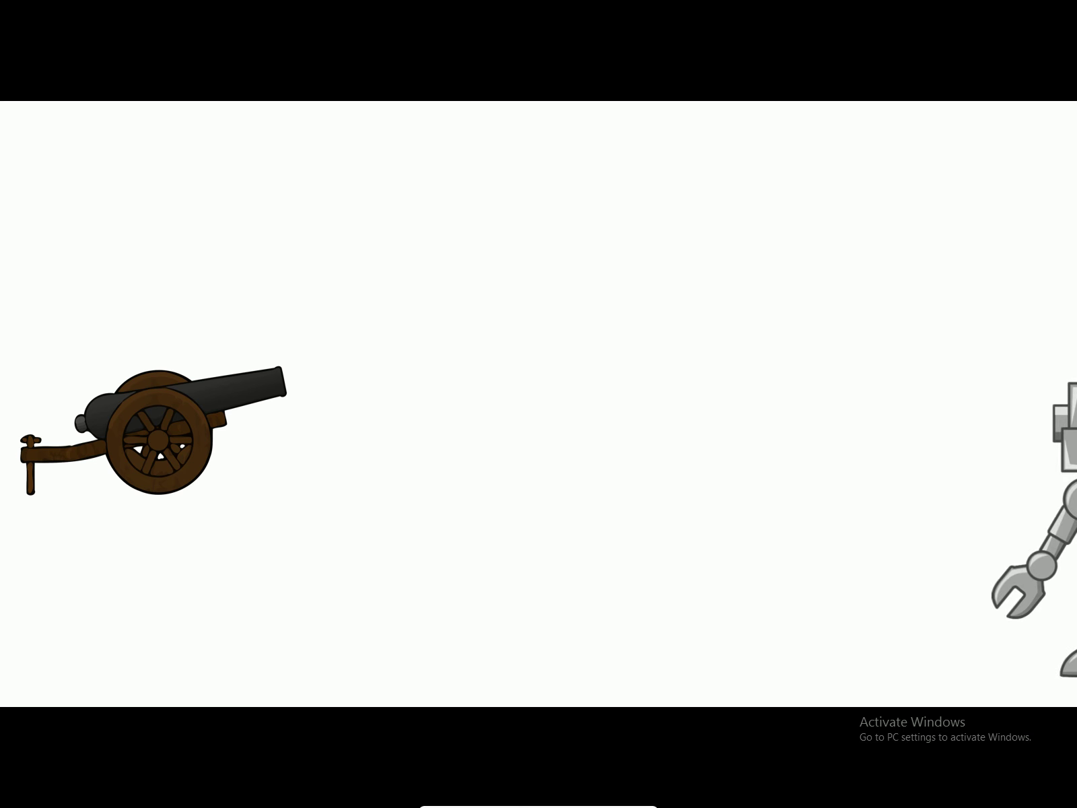
key("Escape")
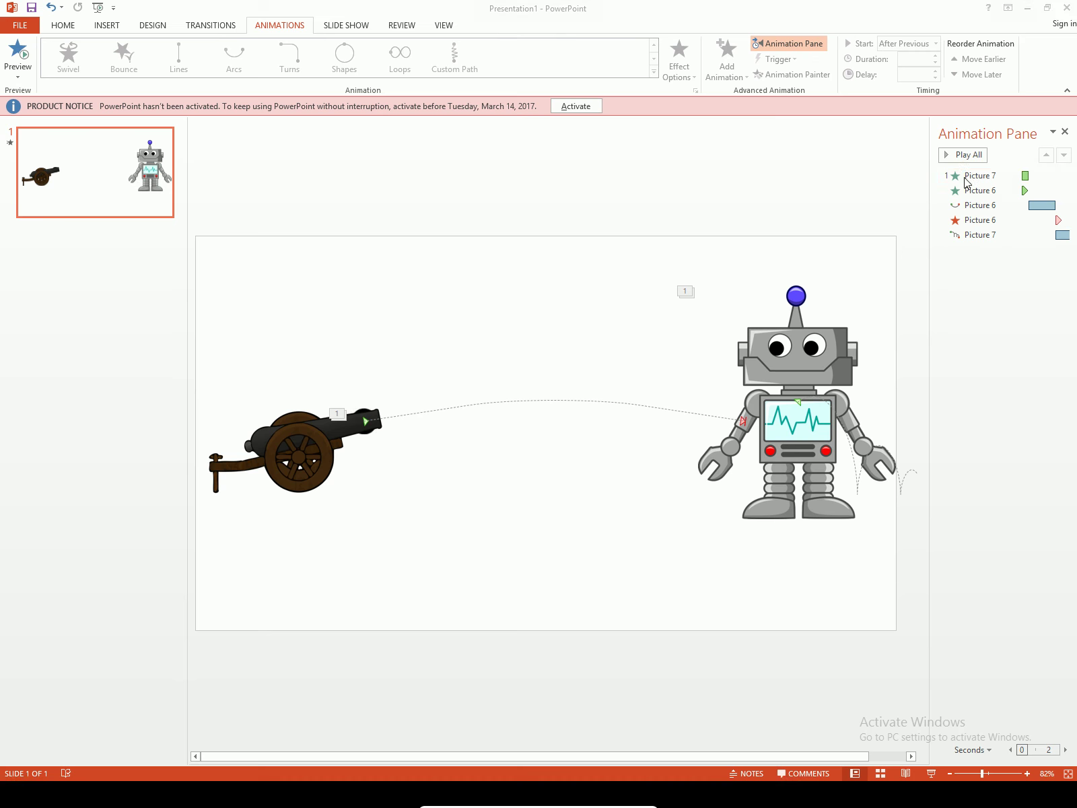